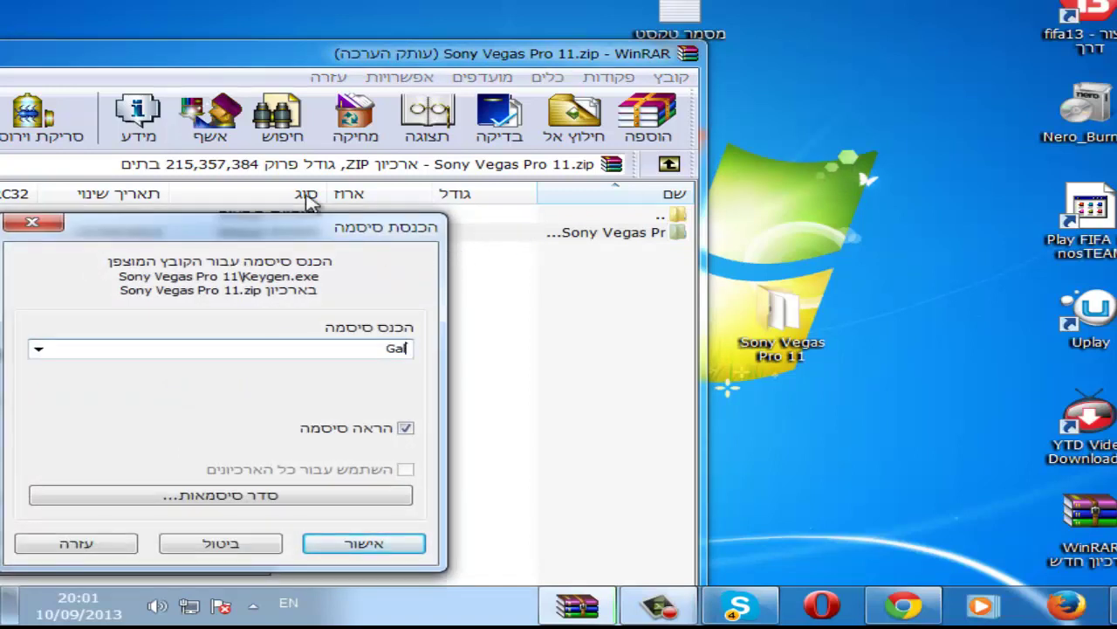
# - Submit the archive password and extract the Sony Vegas Pro 11 folder to the desktop, merging folders and replacing existing files, and close the archive
pyautogui.press('Return')
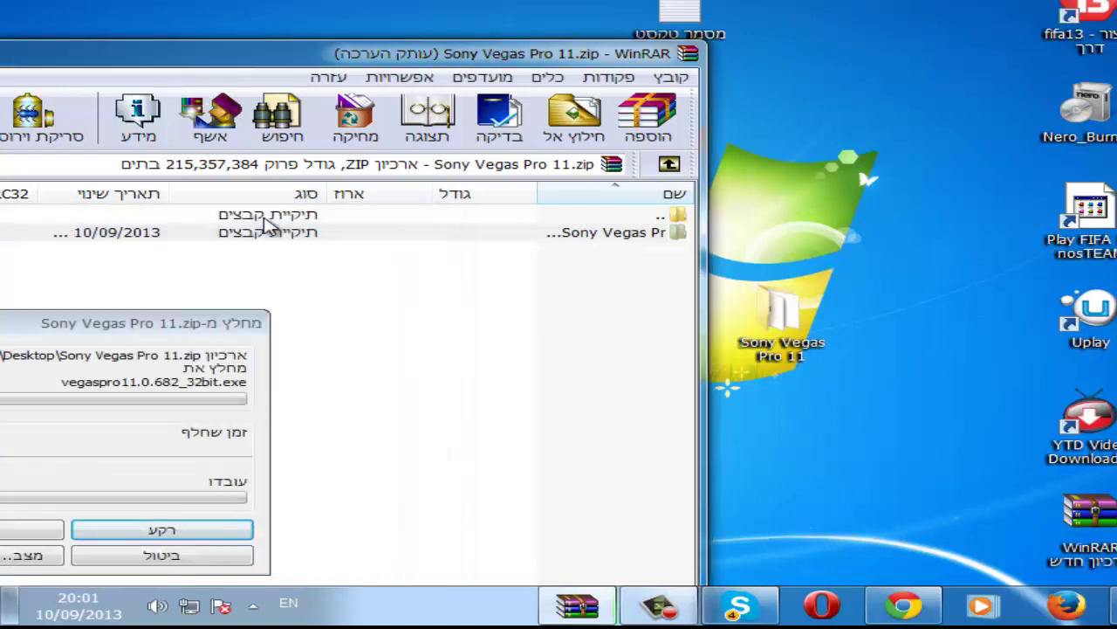
pyautogui.moveTo(384, 57); pyautogui.dragTo(1005, 21)
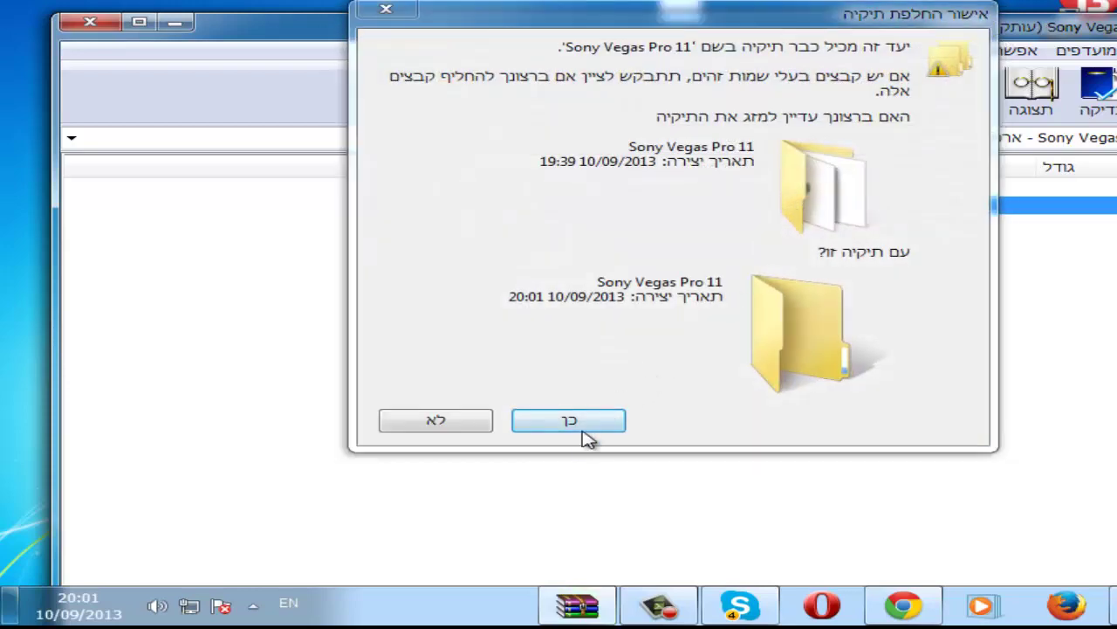
pyautogui.click(573, 424)
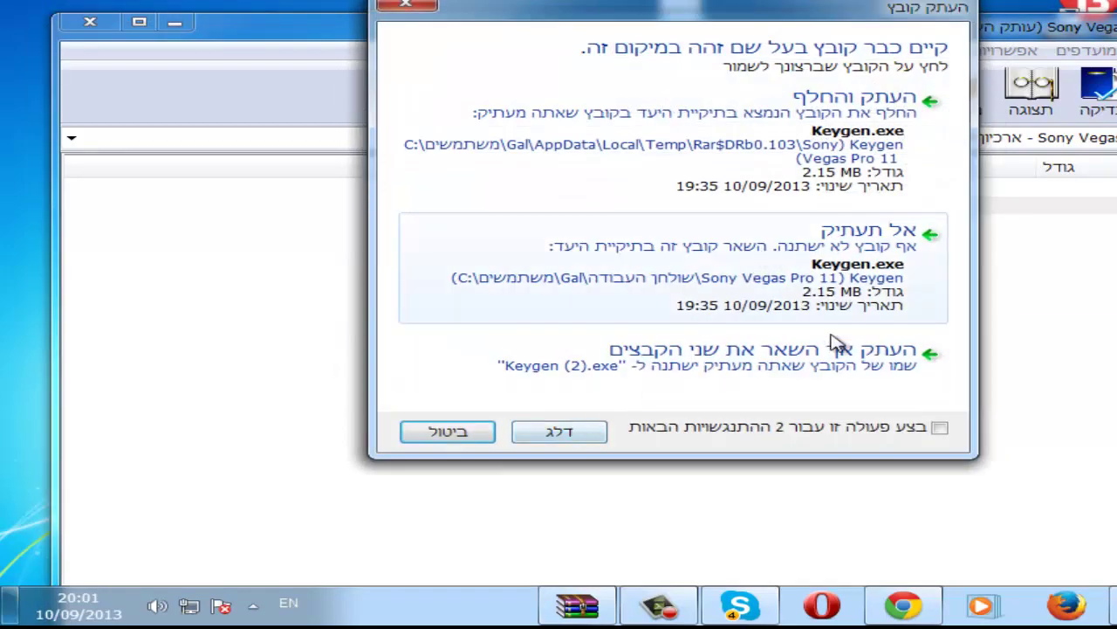
pyautogui.click(864, 169)
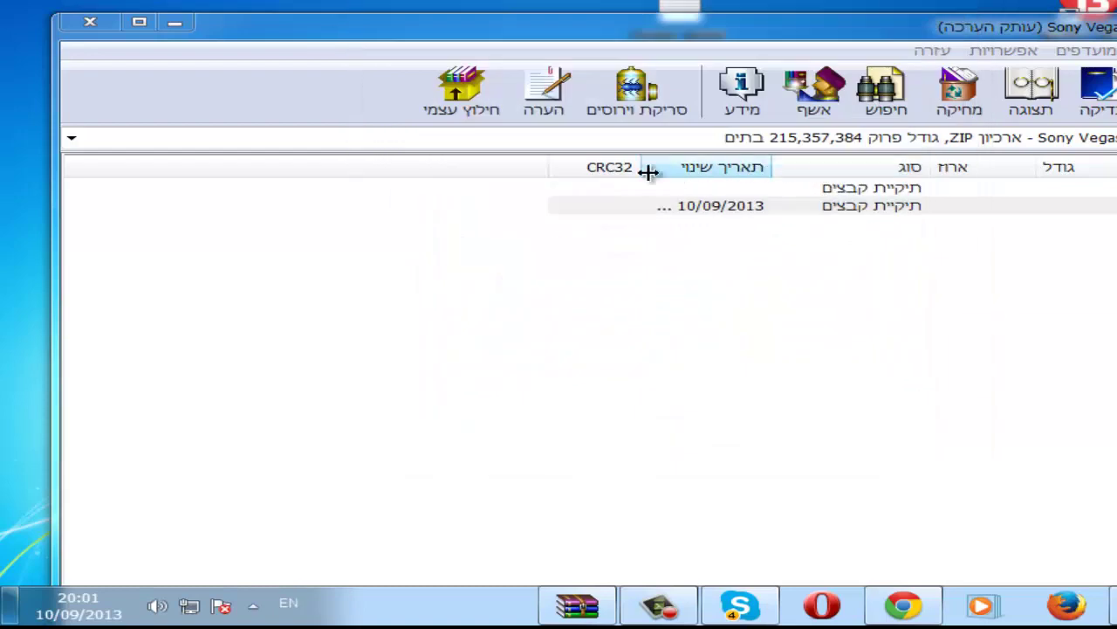
pyautogui.click(91, 22)
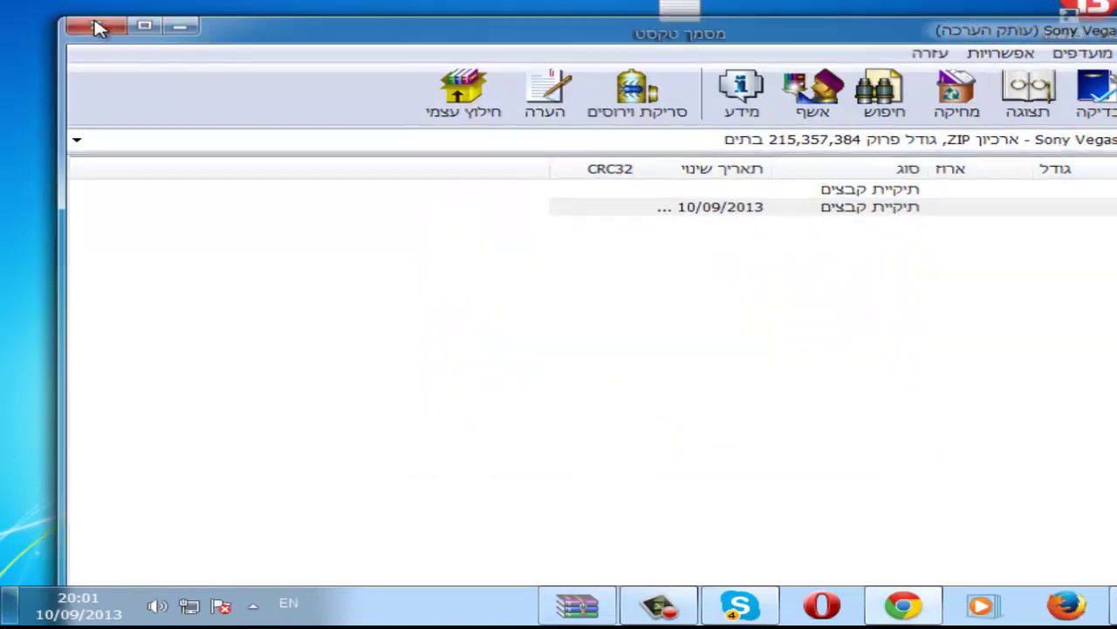
# - Open the extracted Sony Vegas Pro 11 folder on the desktop and run the vegaspro11.0.682_32bit installer
pyautogui.moveTo(816, 135); pyautogui.dragTo(599, 259)
pyautogui.doubleClick(576, 218)
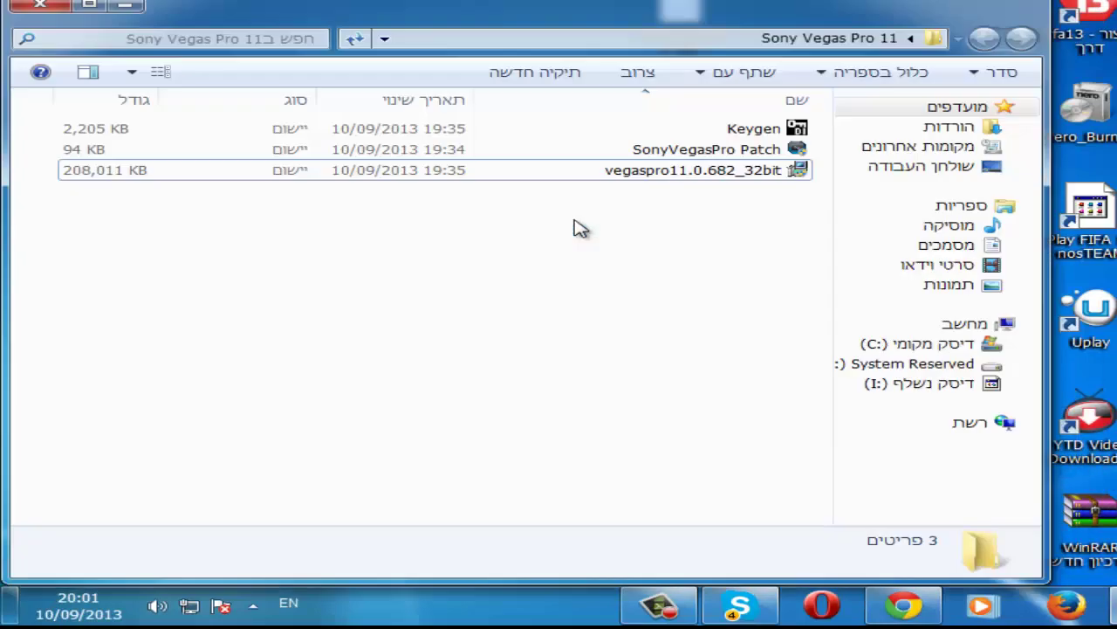
pyautogui.click(717, 179)
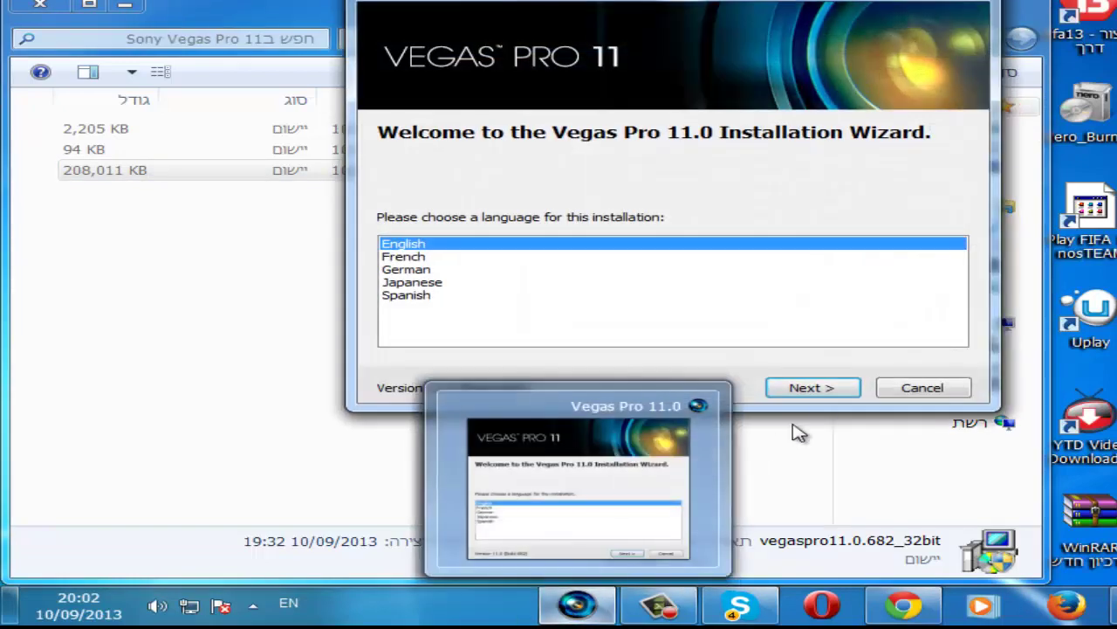
# - Install Vegas Pro 11.0 in English to the default folder, agreeing to the licence terms and creating a desktop shortcut
pyautogui.click(834, 393)
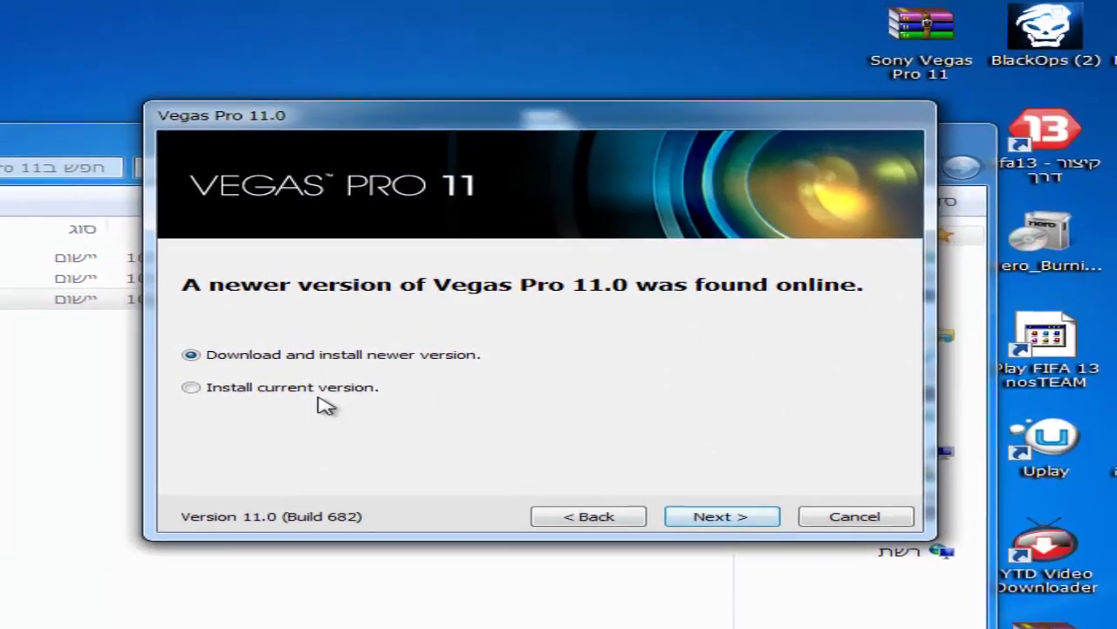
pyautogui.click(719, 526)
pyautogui.click(518, 447)
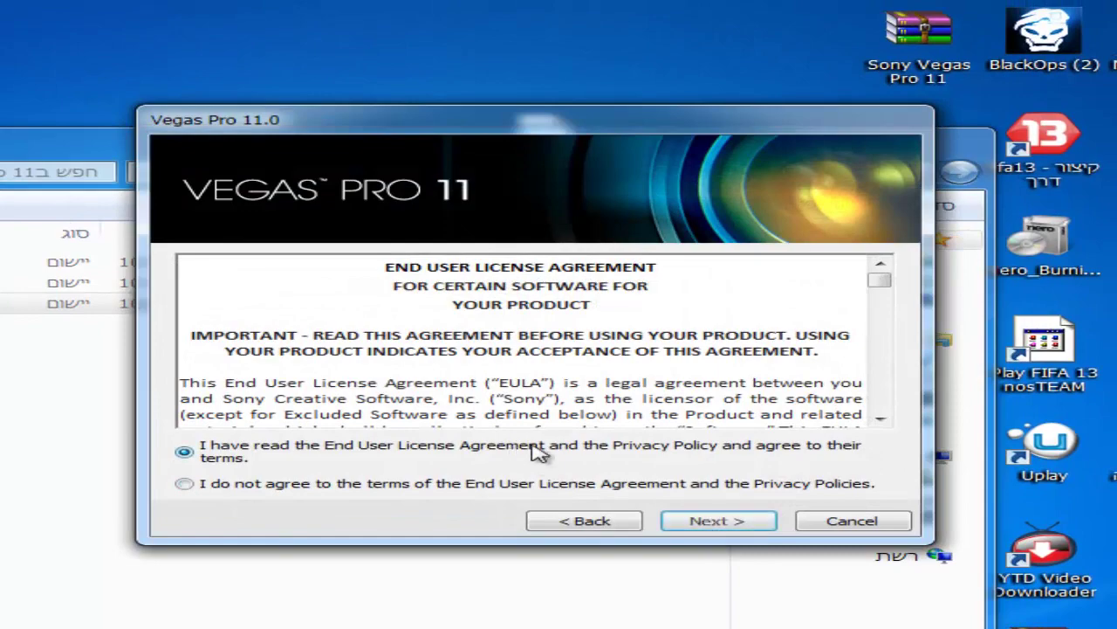
pyautogui.click(687, 519)
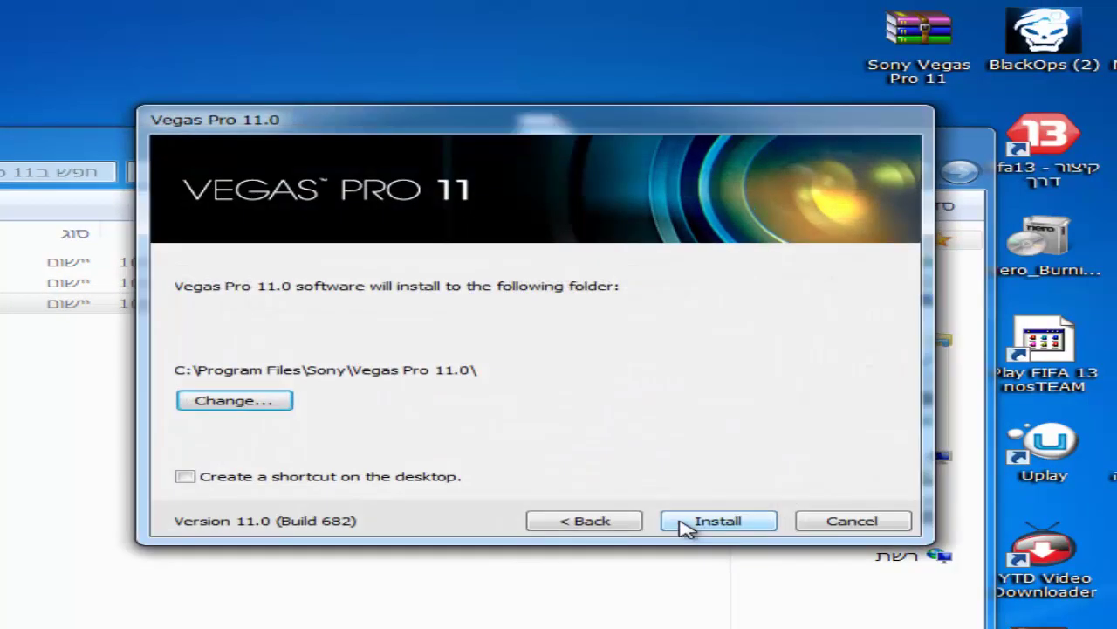
pyautogui.click(423, 482)
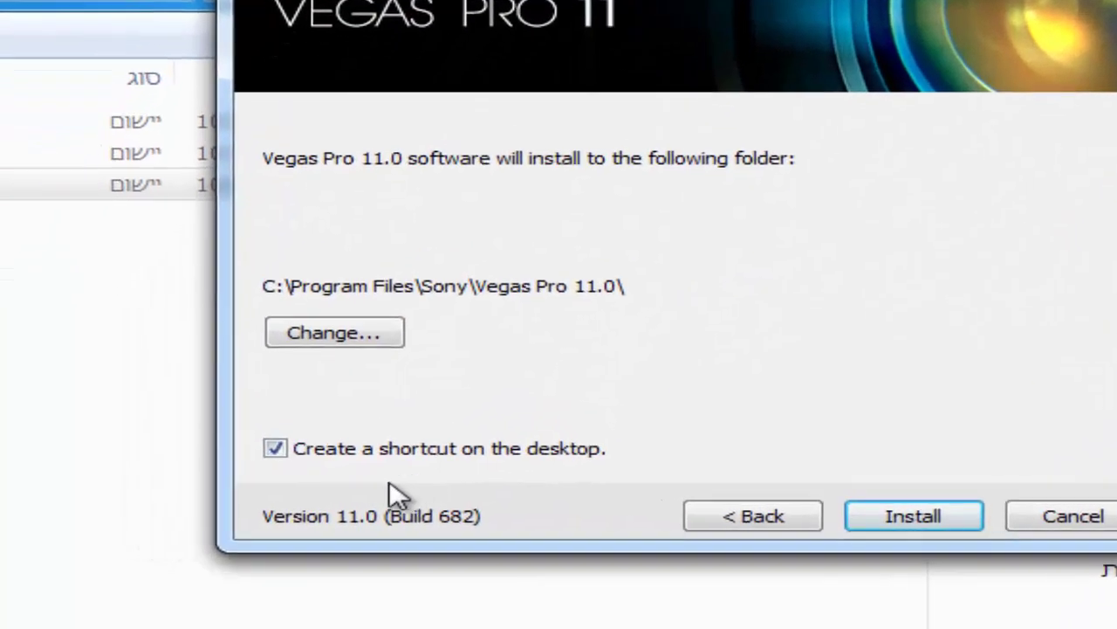
pyautogui.click(902, 519)
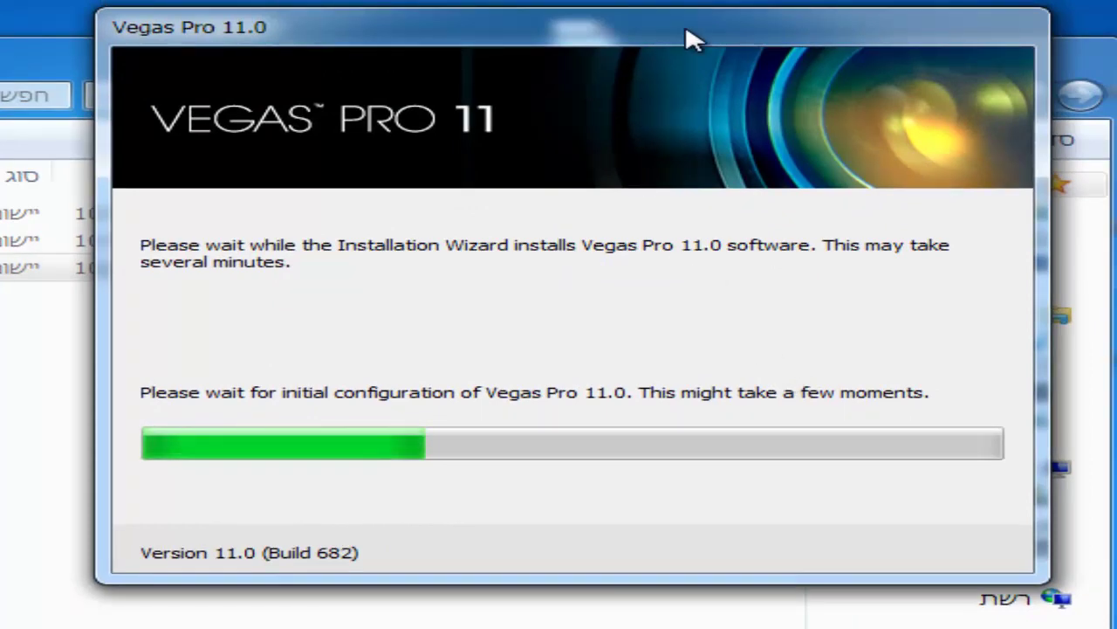
# - Arrange the installer and folder windows and finish the Vegas Pro 11.0 installation wizard
pyautogui.moveTo(694, 39); pyautogui.dragTo(628, 108)
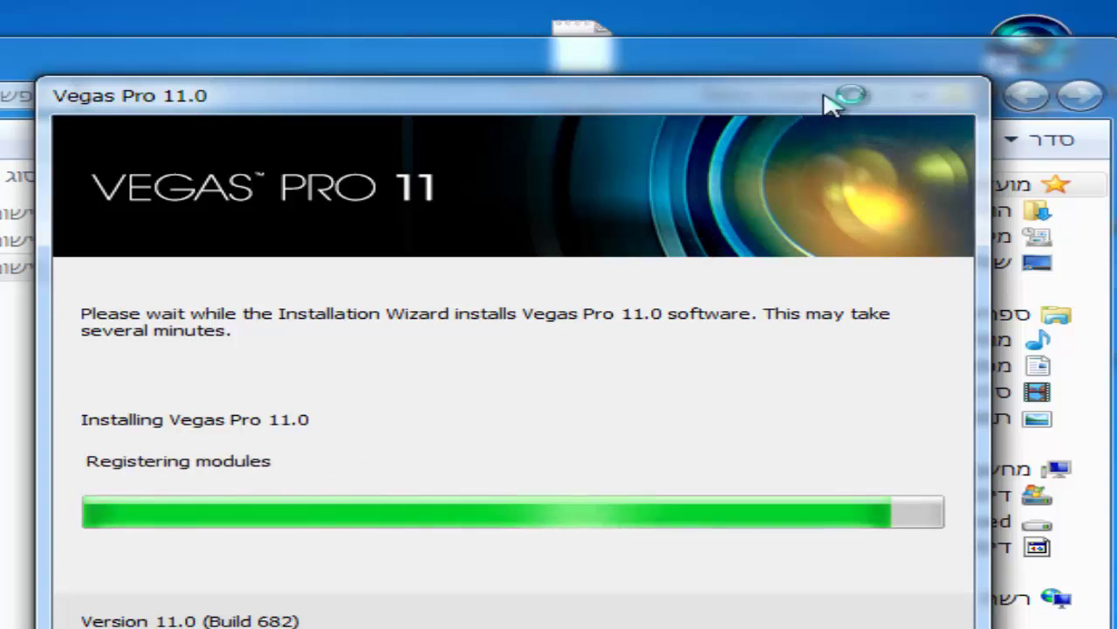
pyautogui.moveTo(917, 70); pyautogui.dragTo(987, 374)
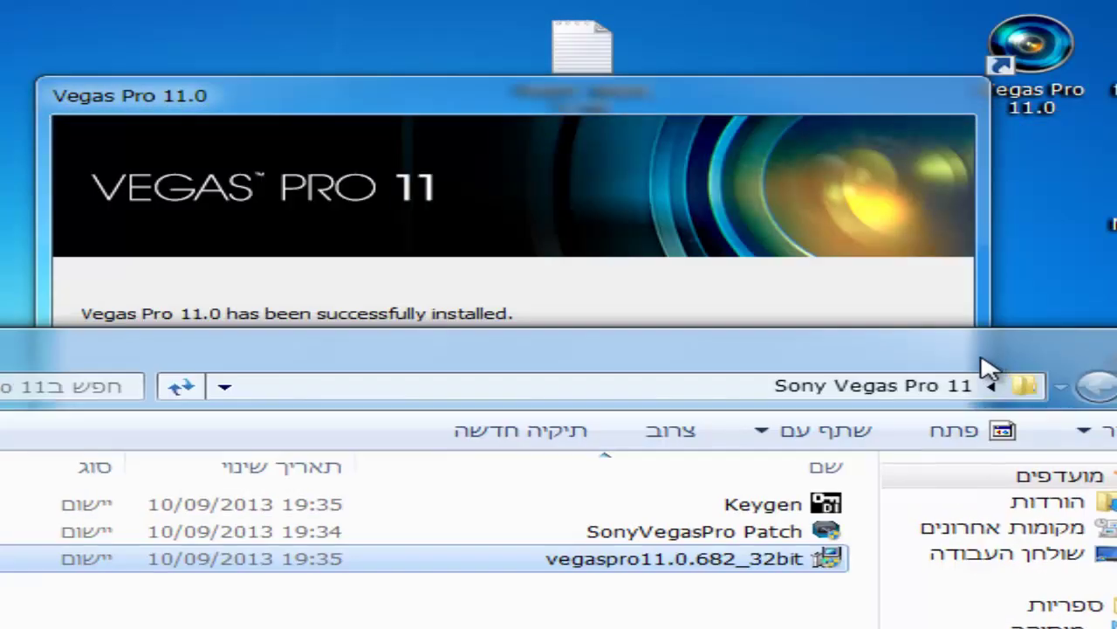
pyautogui.click(779, 189)
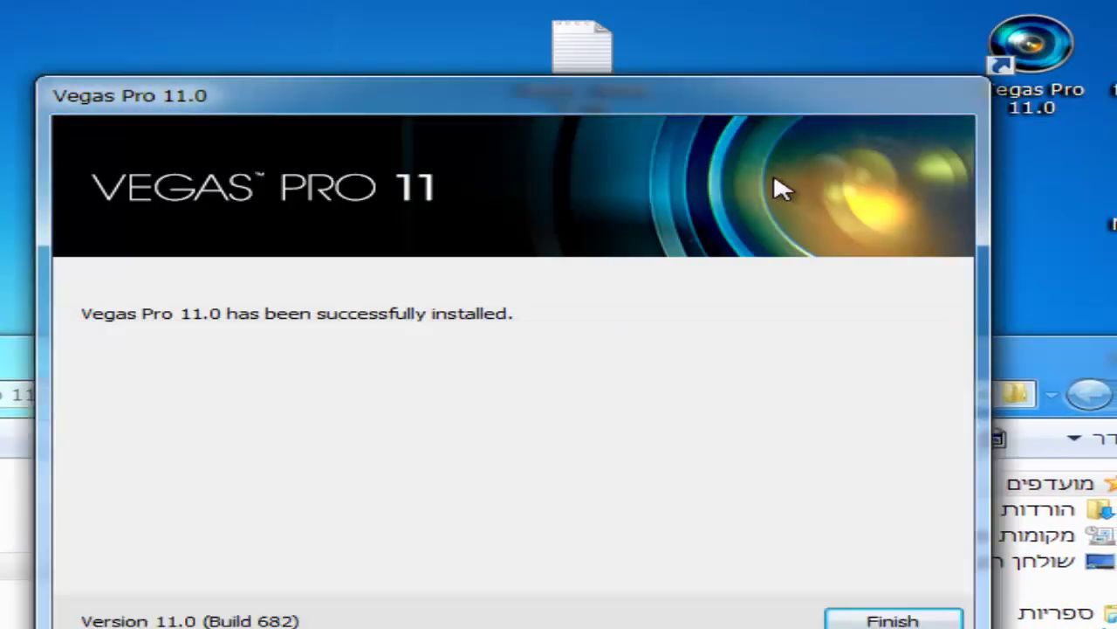
pyautogui.click(892, 620)
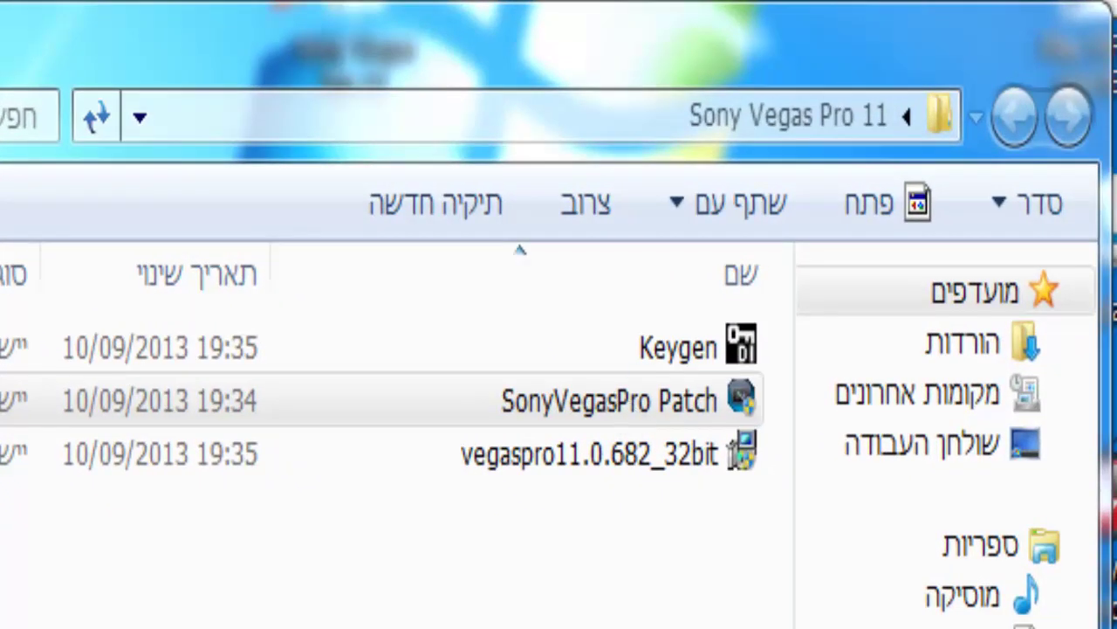
# - Run SonyVegasPro Patch on the folder C:\Program Files\Sony\Vegas Pro 11.0 and close the patch tool
pyautogui.doubleClick(611, 400)
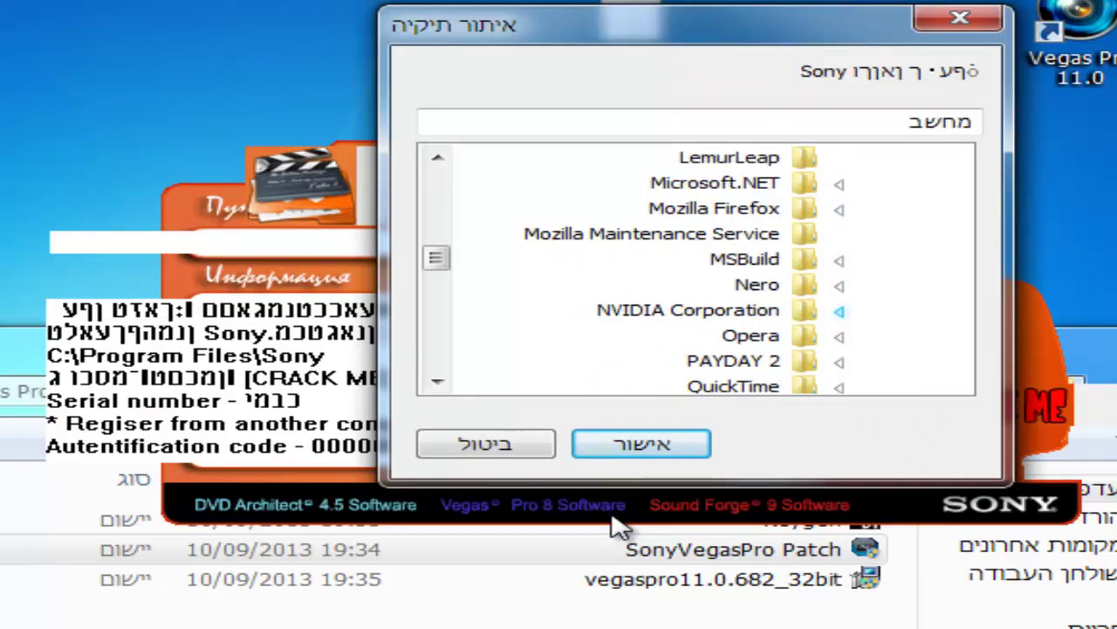
pyautogui.scroll(-1, 620, 524)
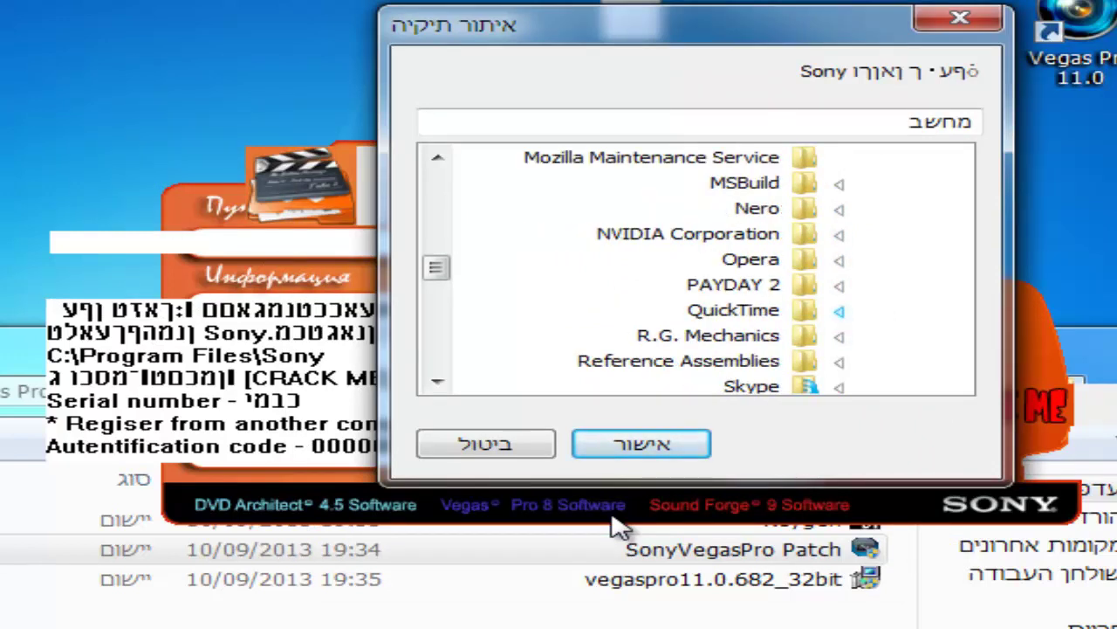
pyautogui.scroll(-1, 620, 524)
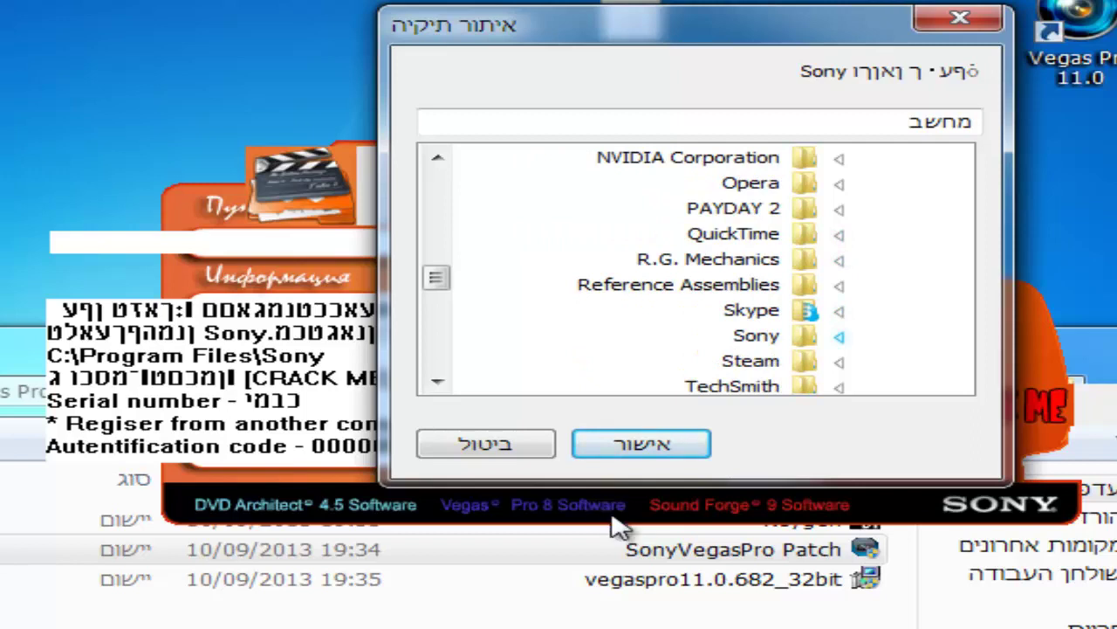
pyautogui.press('Right')
pyautogui.press('Right')
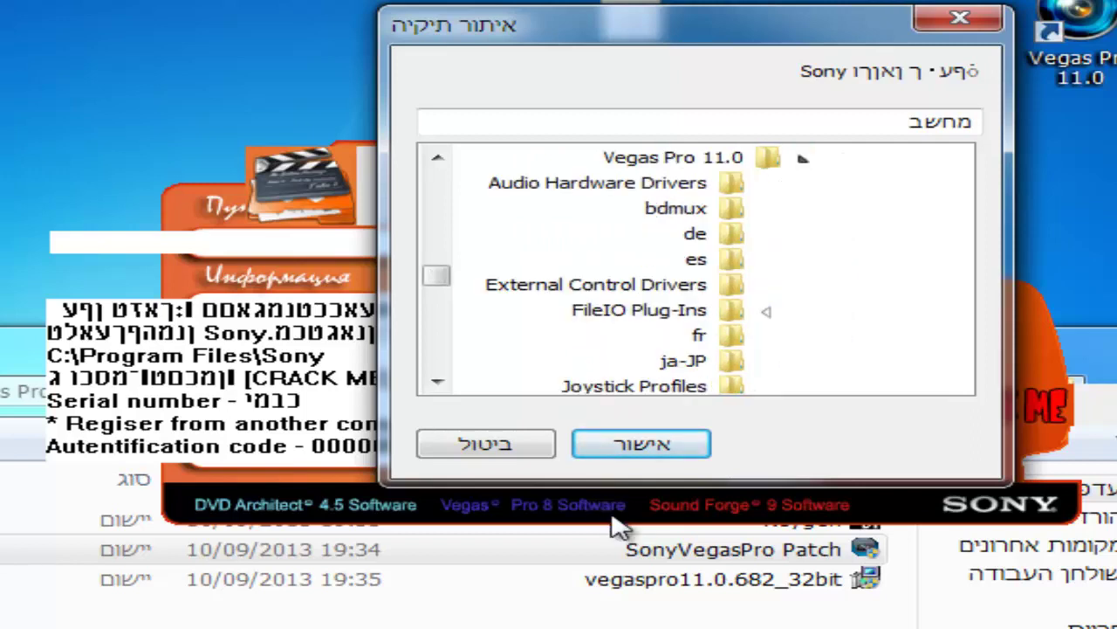
pyautogui.scroll(-2, 619, 524)
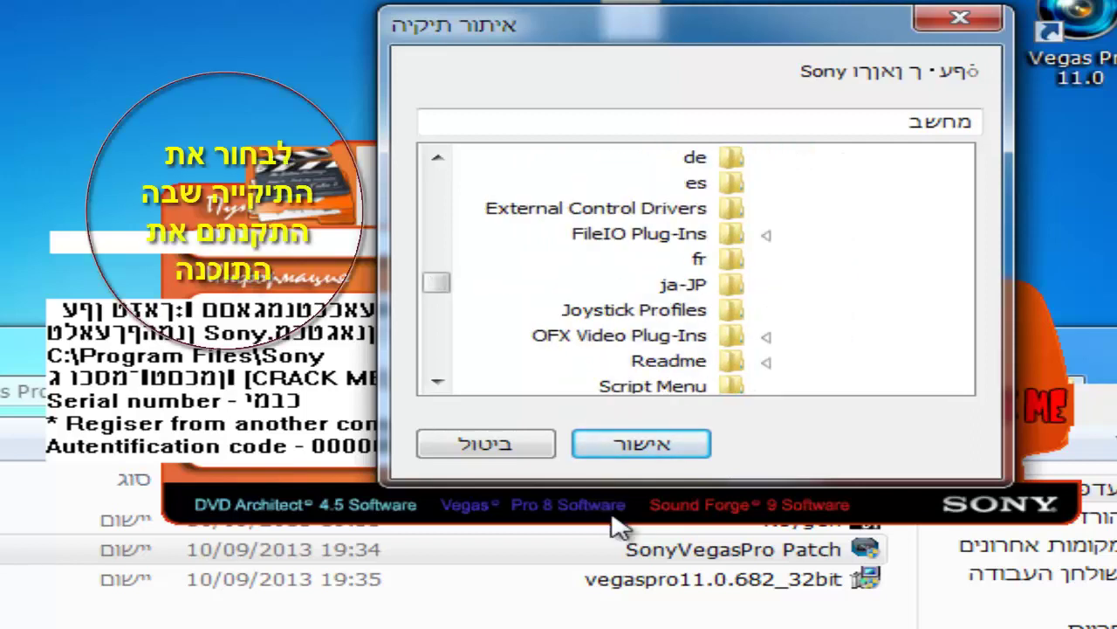
pyautogui.scroll(3, 696, 269)
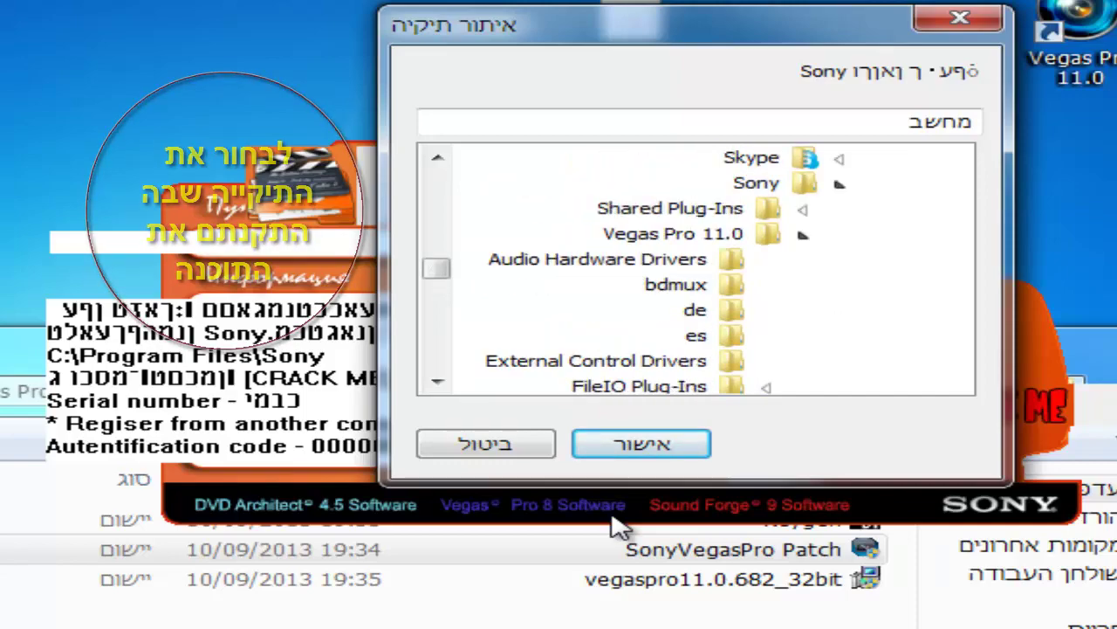
pyautogui.click(673, 234)
pyautogui.press('Return')
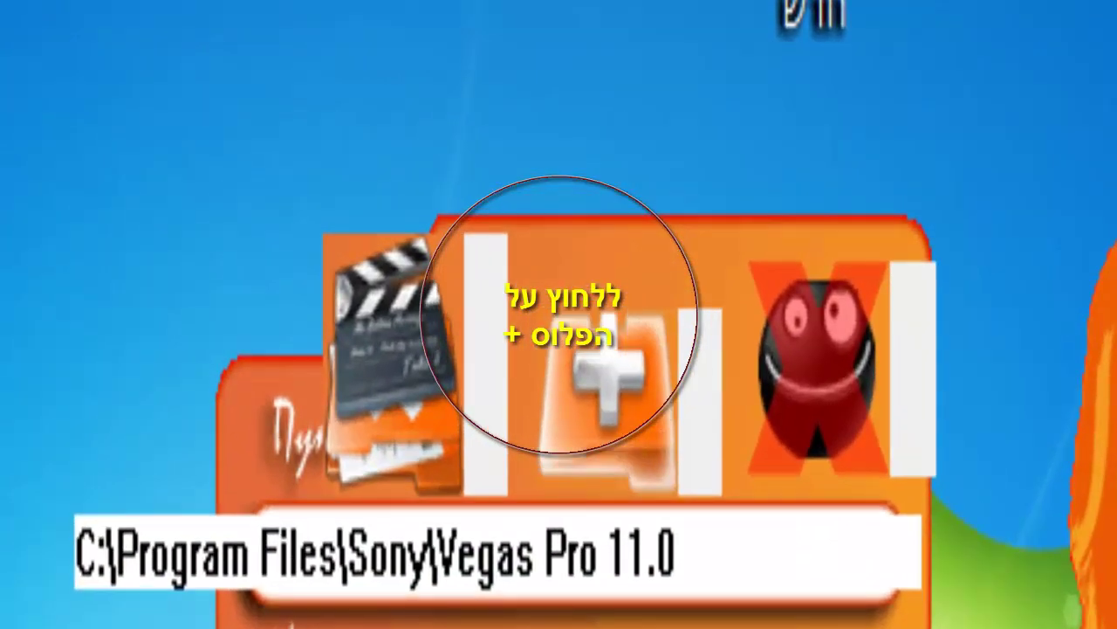
pyautogui.click(608, 384)
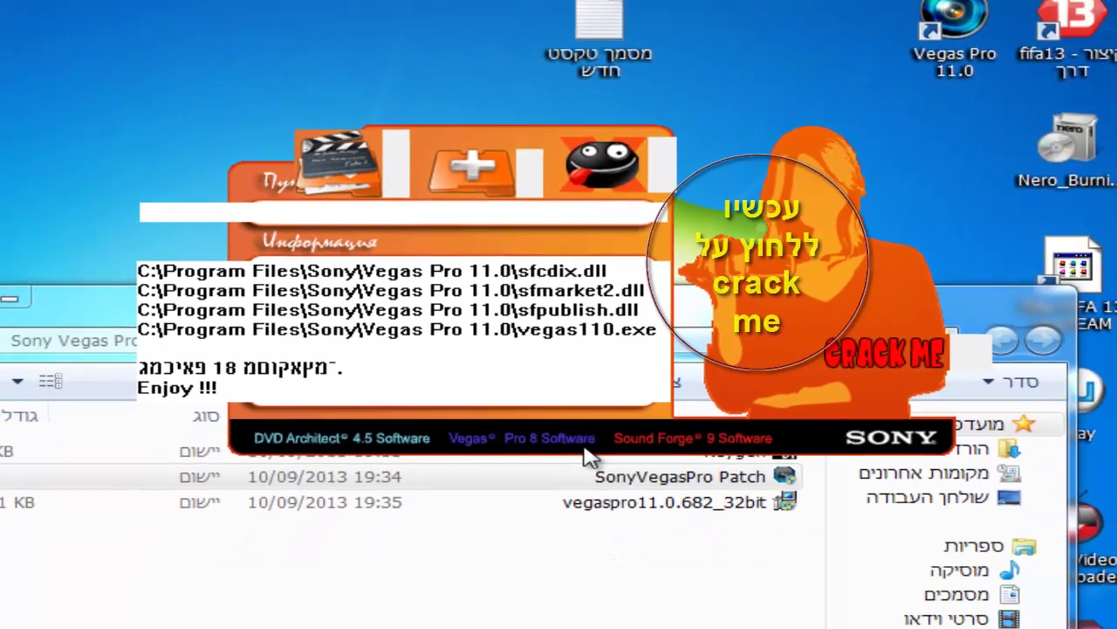
pyautogui.hotkey('alt', 'F4')
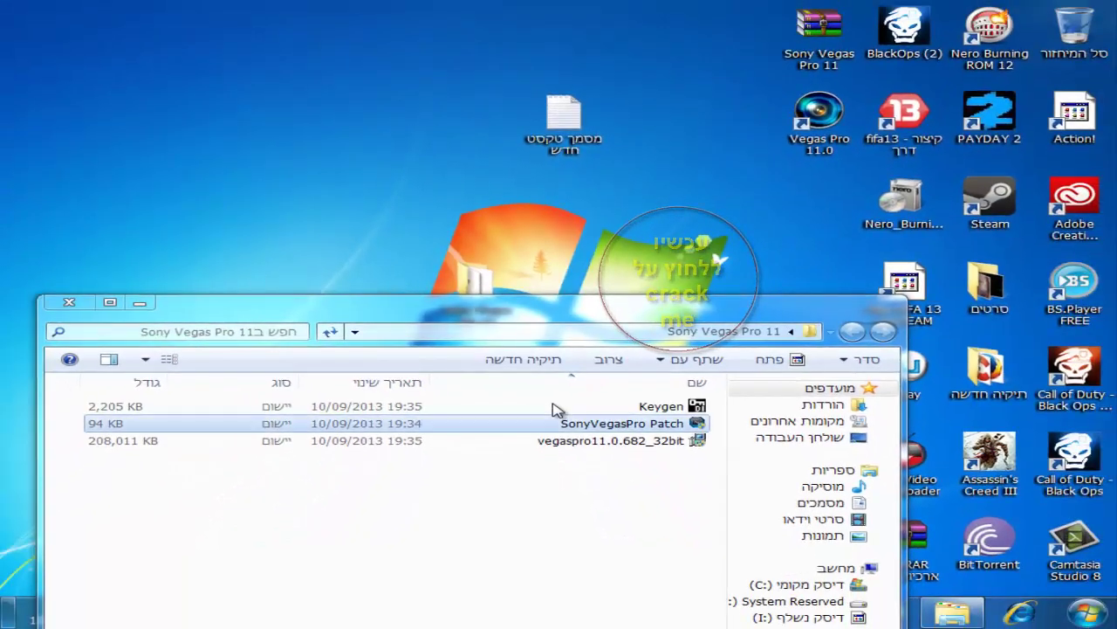
# - Minimize the Sony Vegas Pro 11 folder window and launch Vegas Pro 11.0 from the desktop
pyautogui.moveTo(472, 303); pyautogui.dragTo(492, 108)
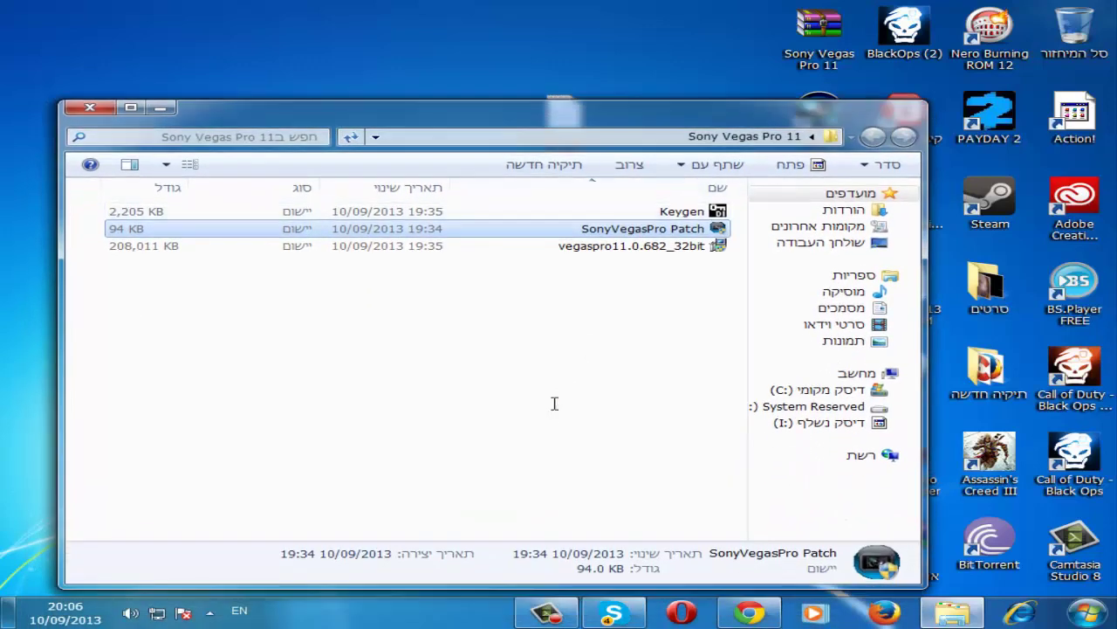
pyautogui.click(161, 108)
pyautogui.doubleClick(819, 121)
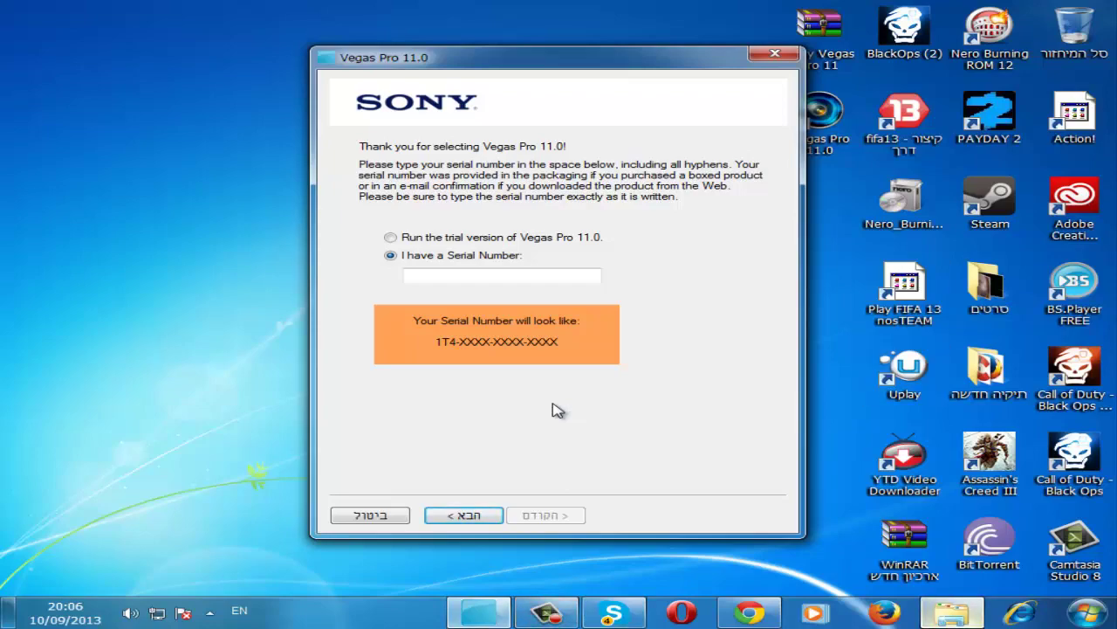
# - Return to the Sony Vegas Pro 11 folder, move its window below the serial number field, and start Keygen past its intro notice
pyautogui.hotkey('alt', 'Tab')
pyautogui.moveTo(555, 106); pyautogui.dragTo(555, 393)
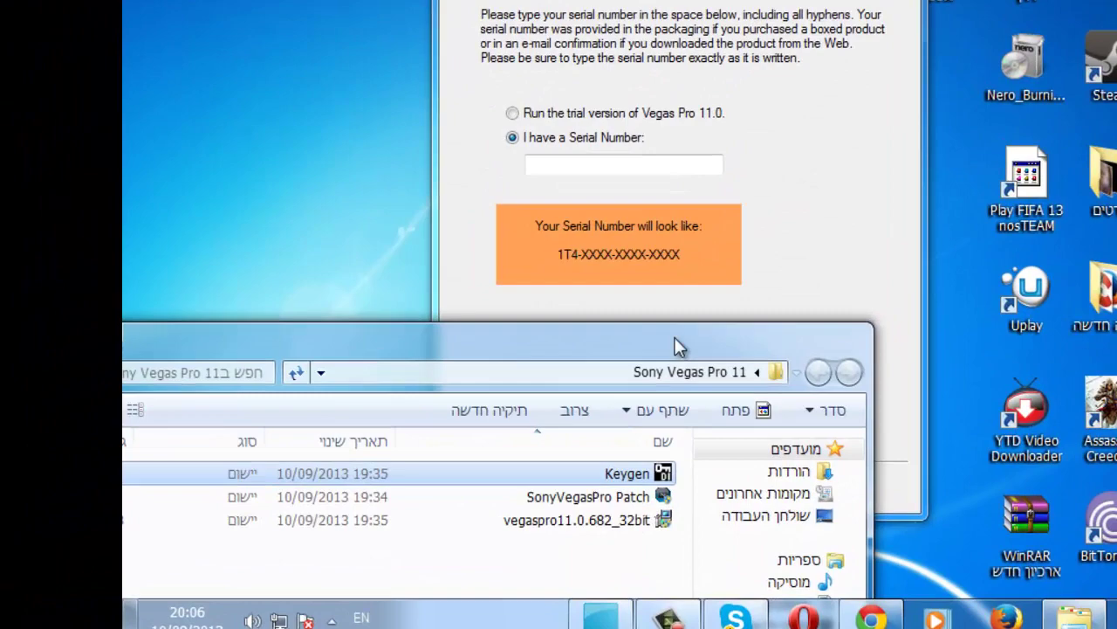
pyautogui.press('Return')
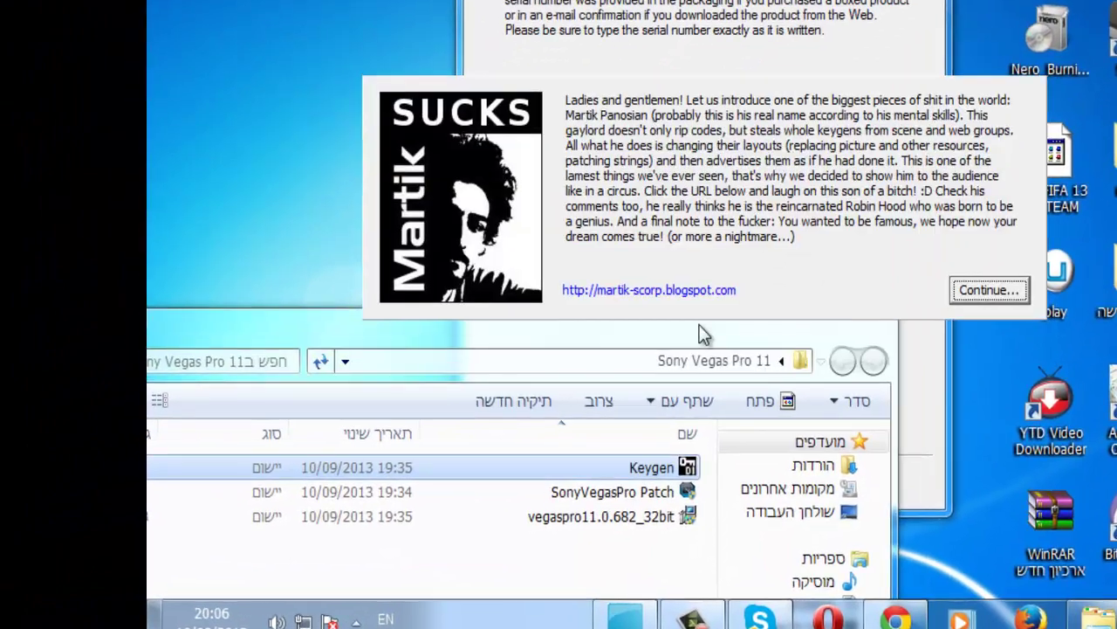
pyautogui.press('Return')
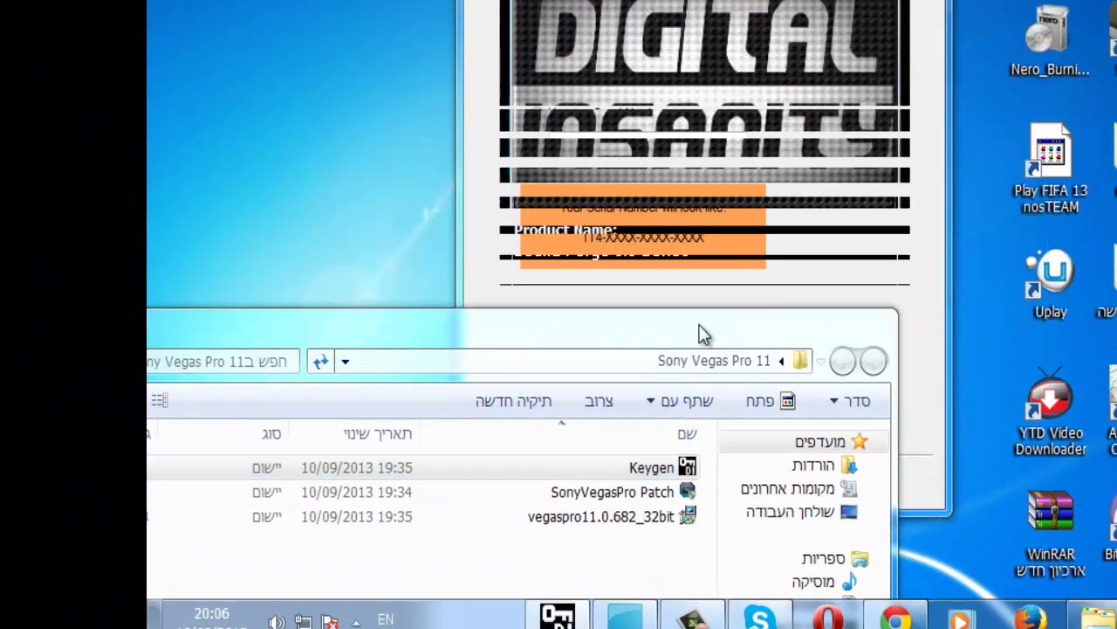
# - Set the Keygen product name to Vegas Pro 9.0 (32 and 64 bit) Series
pyautogui.hotkey('alt', 'Down')
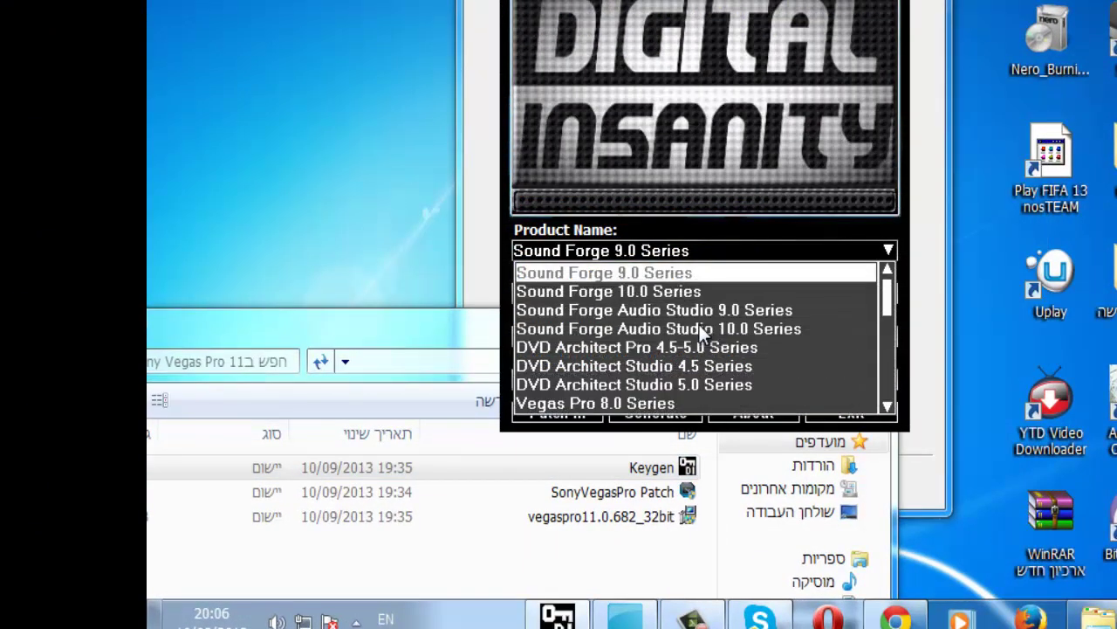
pyautogui.scroll(-1, 699, 326)
pyautogui.press('Down')
pyautogui.press('Down')
pyautogui.press('Down')
pyautogui.press('Down')
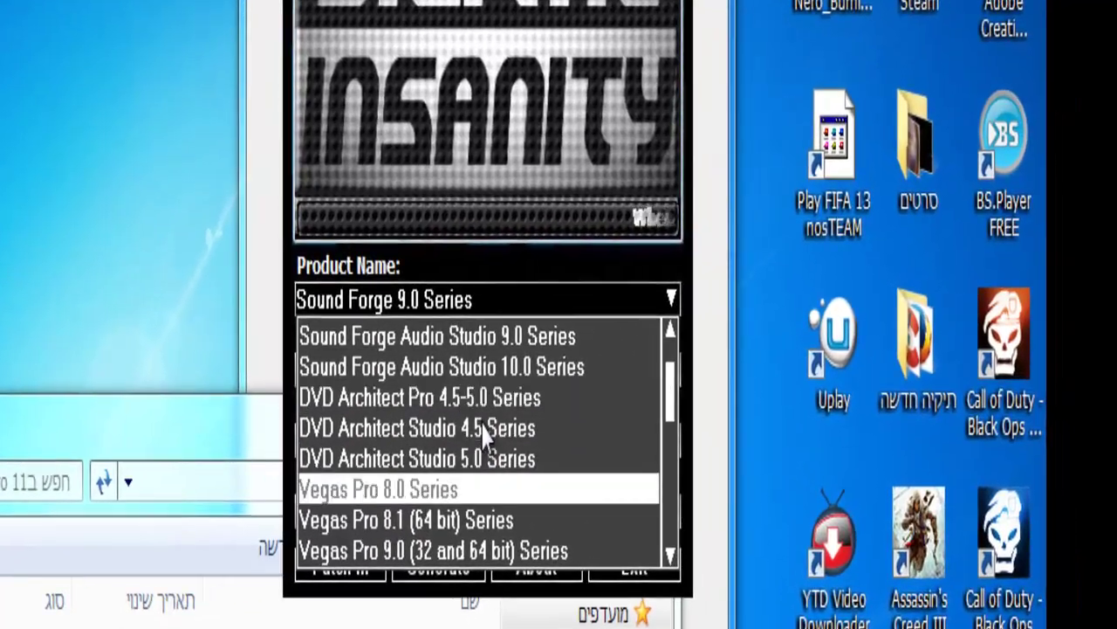
pyautogui.press('Down')
pyautogui.scroll(-1, 483, 434)
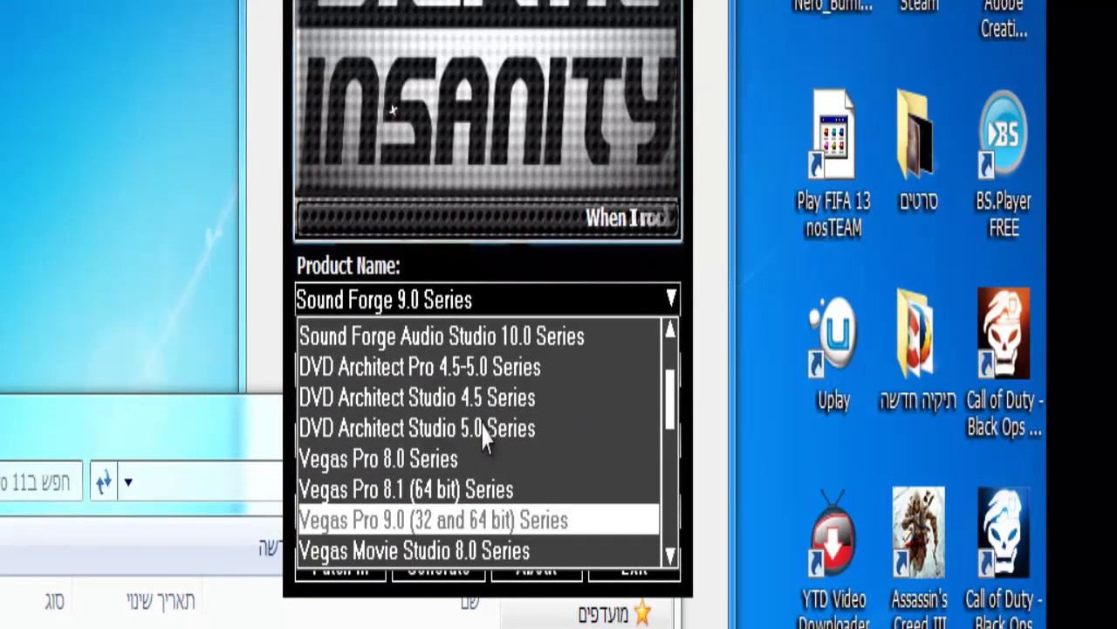
pyautogui.press('Down')
pyautogui.press('Up')
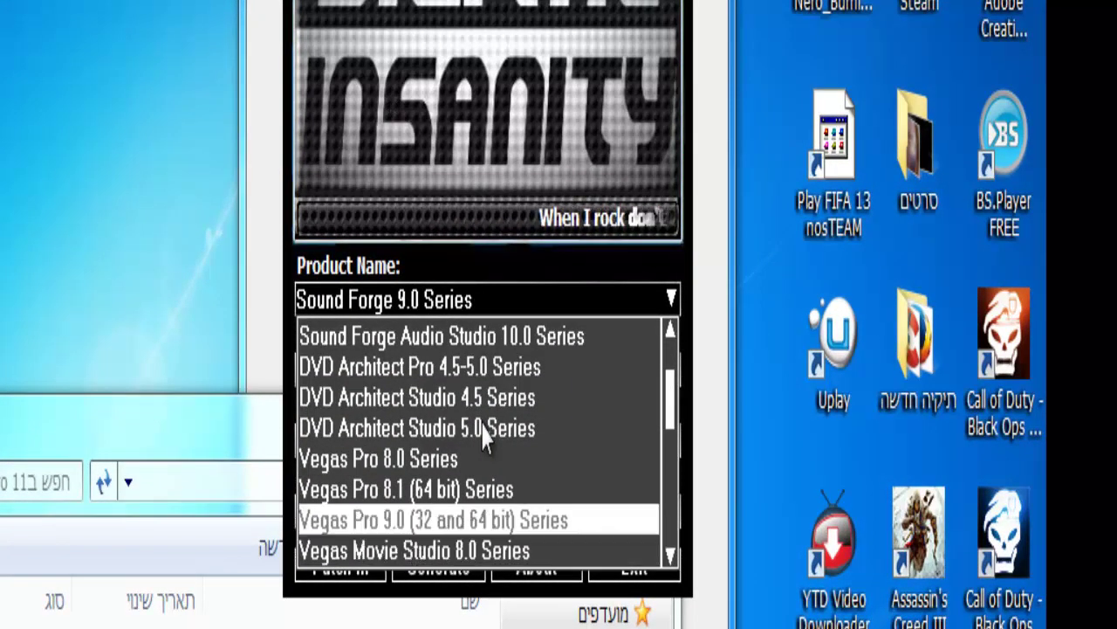
pyautogui.press('Return')
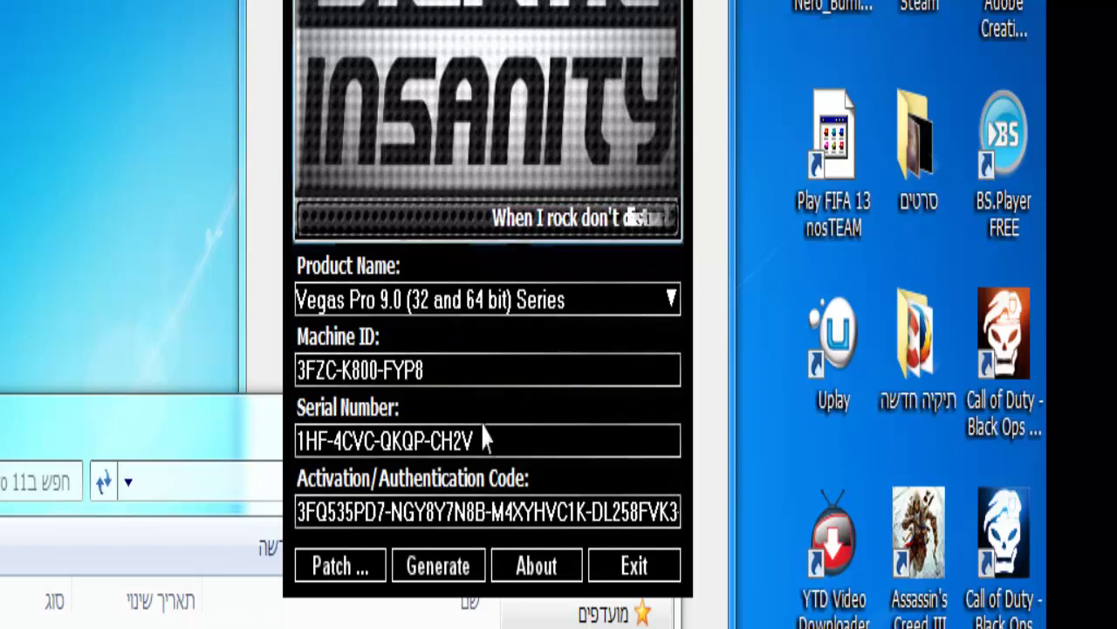
# - Generate a new serial number for Vegas Pro 9.0 (32 and 64 bit) Series in Keygen and copy the whole serial number
pyautogui.press('Return')
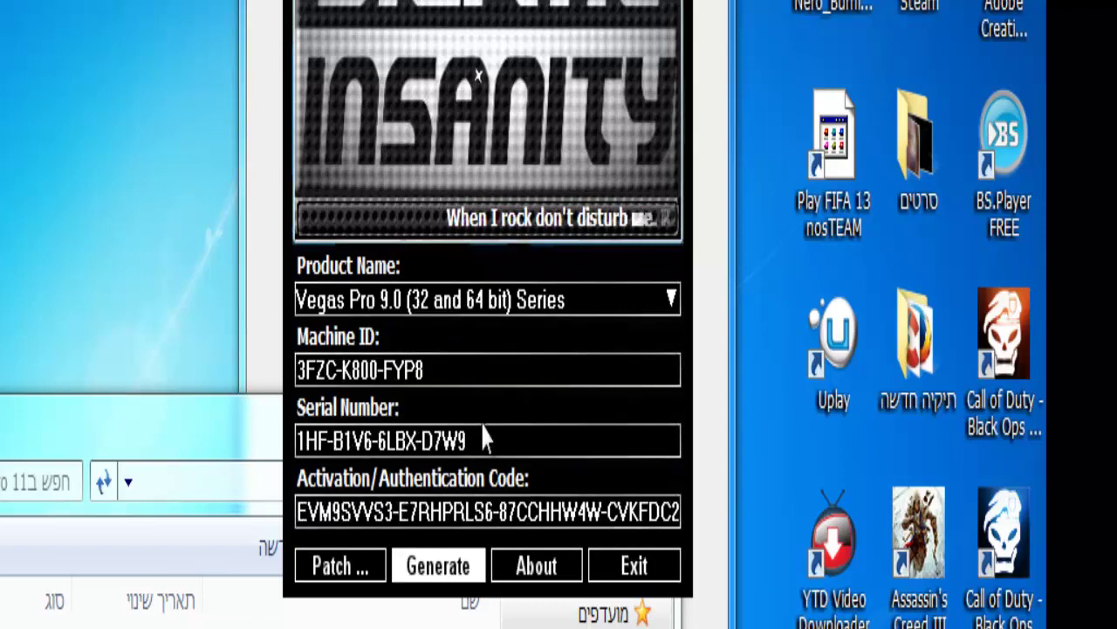
pyautogui.press('Return')
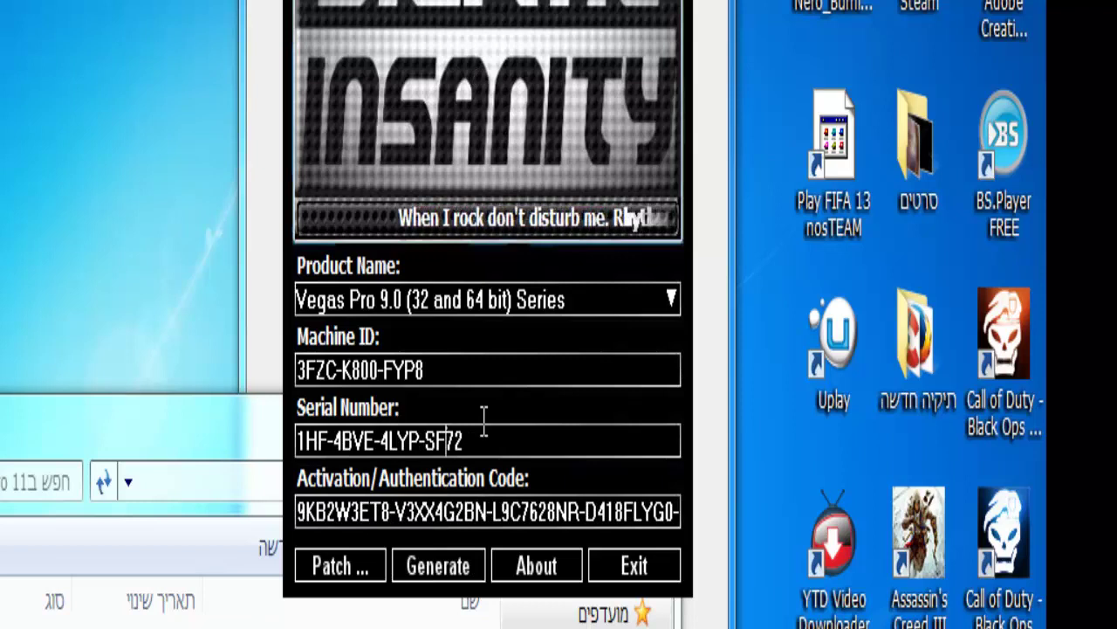
pyautogui.moveTo(466, 440); pyautogui.dragTo(298, 440)
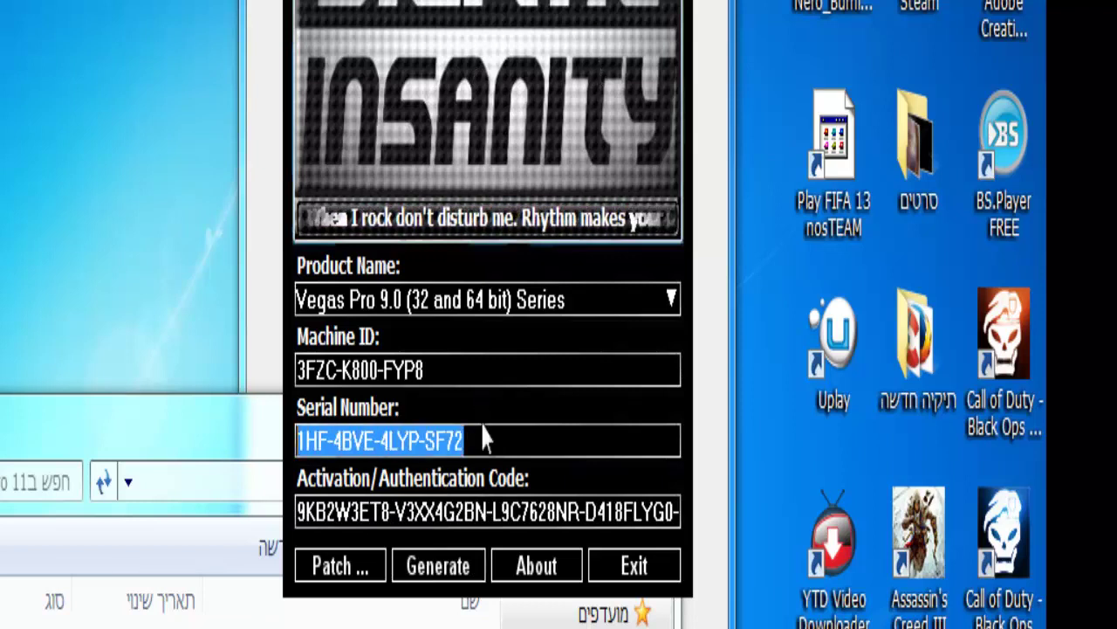
pyautogui.hotkey('alt', 'Tab')
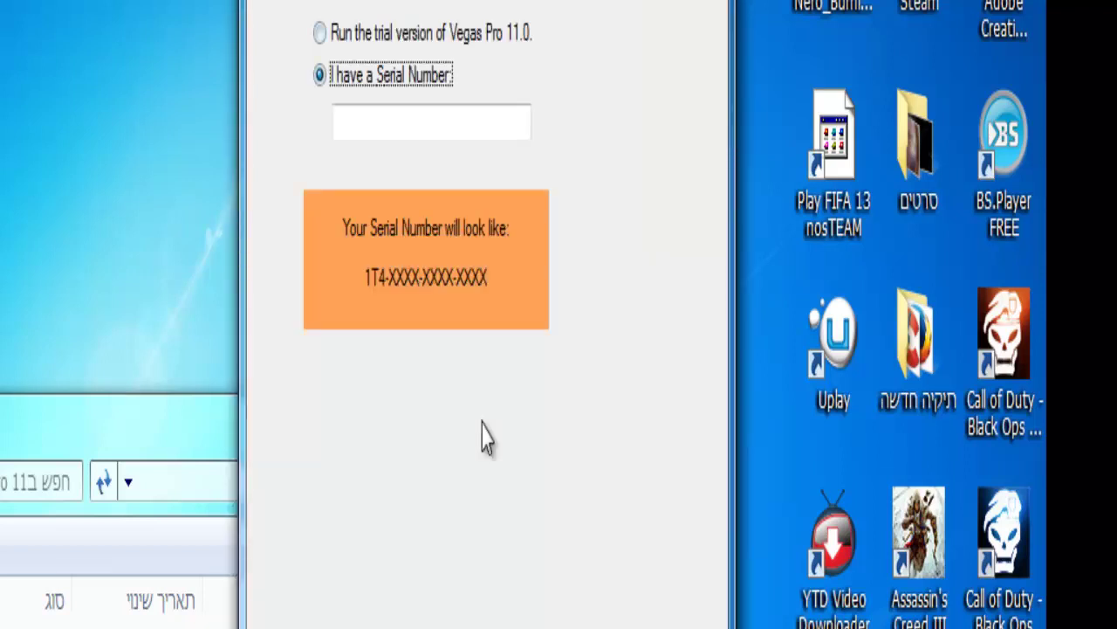
pyautogui.hotkey('alt', 'Tab')
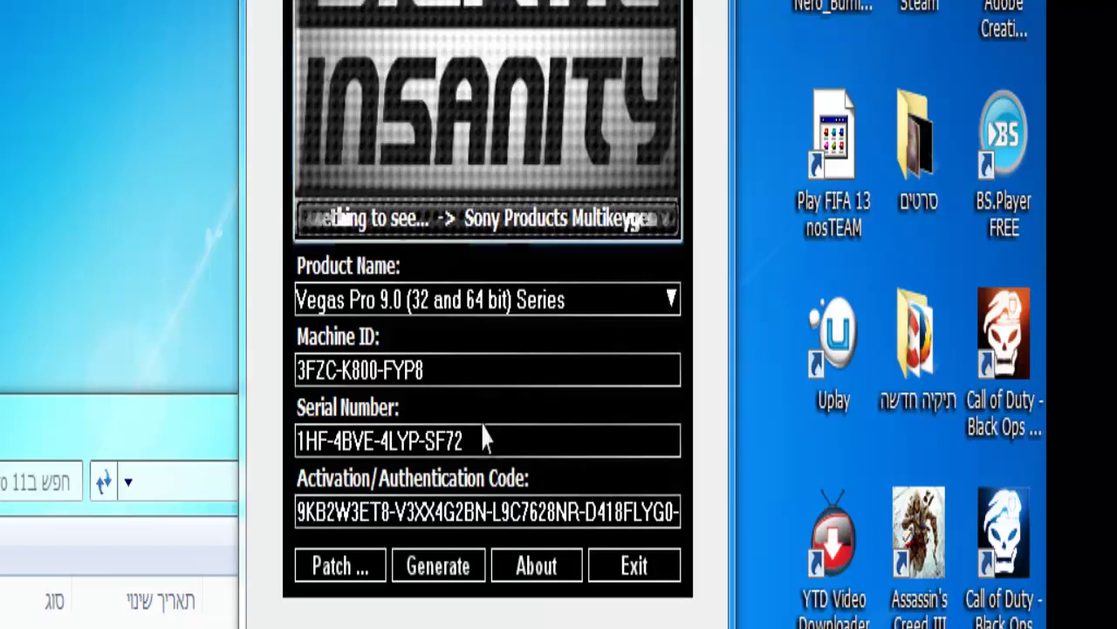
pyautogui.click(446, 440)
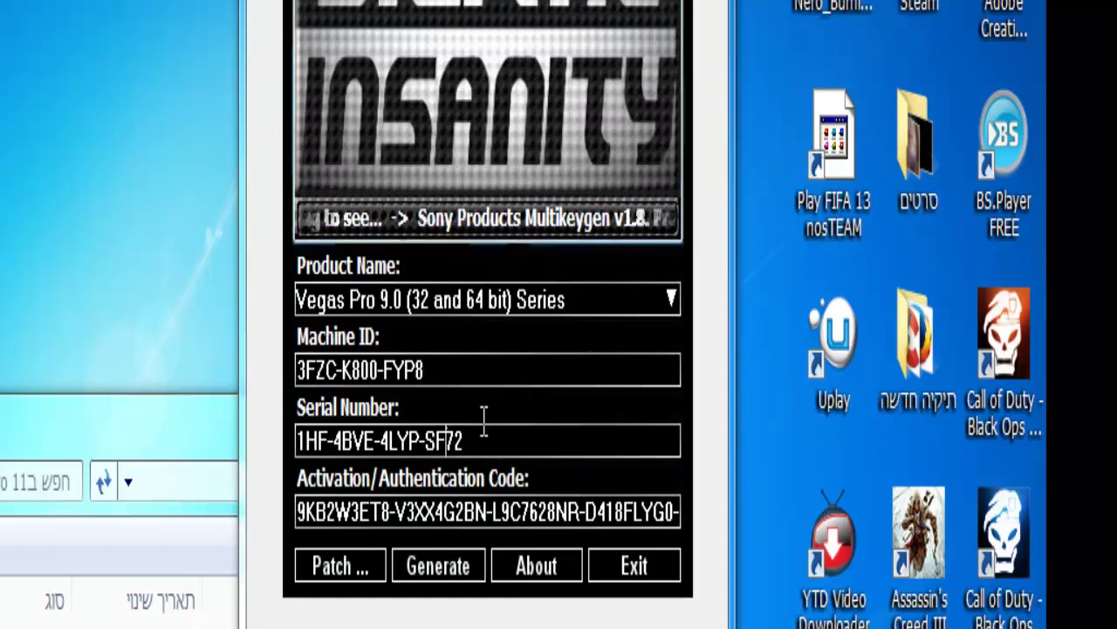
pyautogui.moveTo(466, 440); pyautogui.dragTo(305, 440)
pyautogui.hotkey('shift', 'Left')
pyautogui.hotkey('ctrl', 'c')
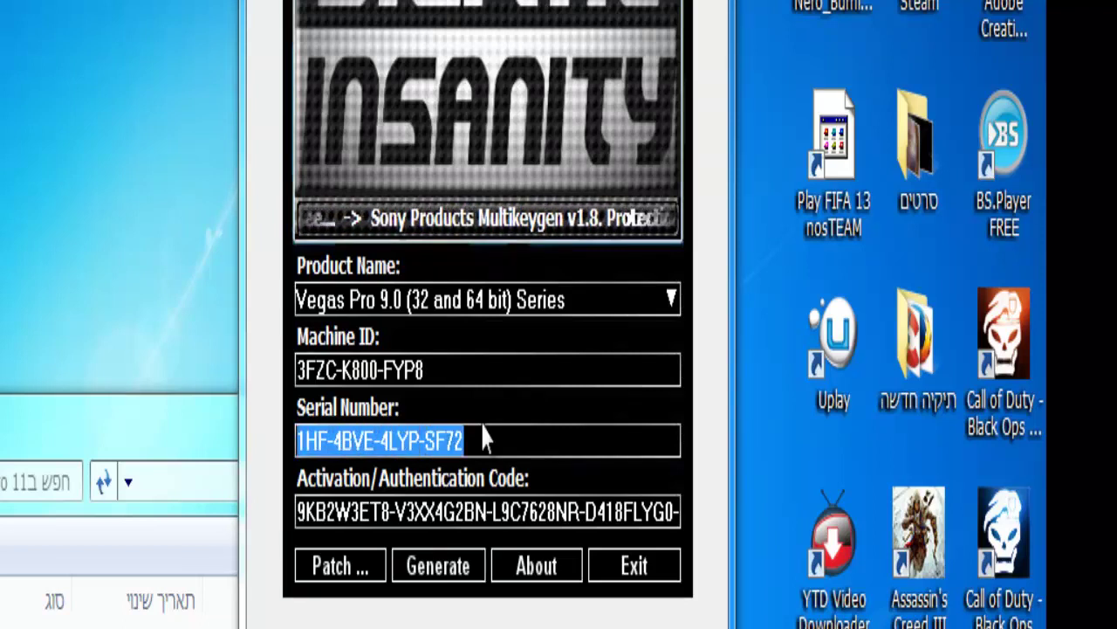
# - Paste the copied serial number into the Vegas Pro 11.0 serial number field and change its prefix to match the displayed example
pyautogui.hotkey('alt', 'Tab')
pyautogui.press('Tab')
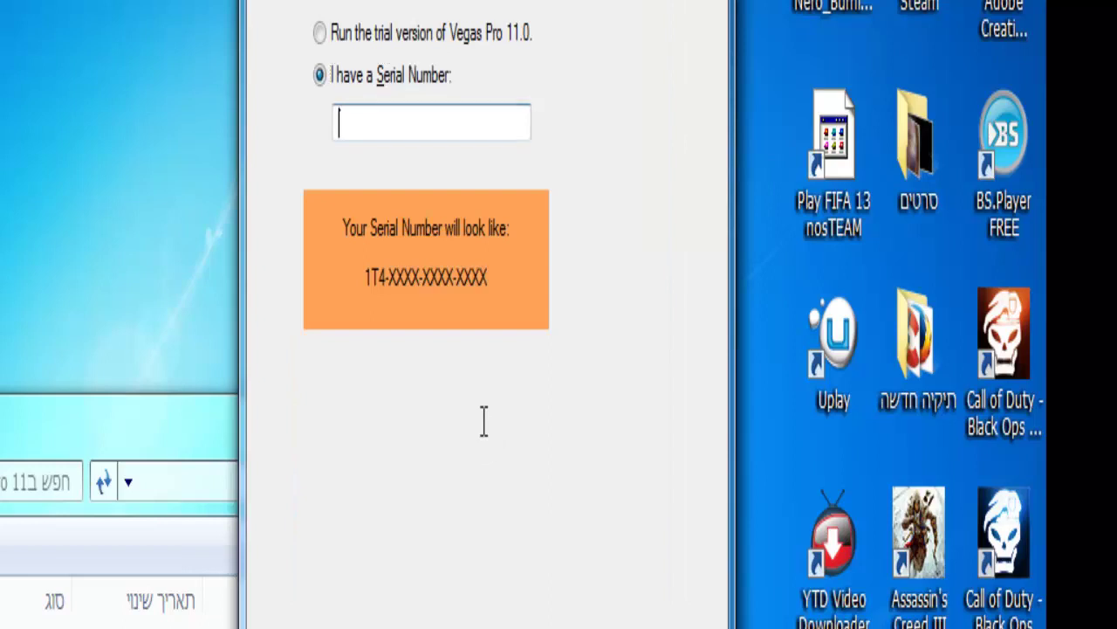
pyautogui.hotkey('ctrl', 'v')
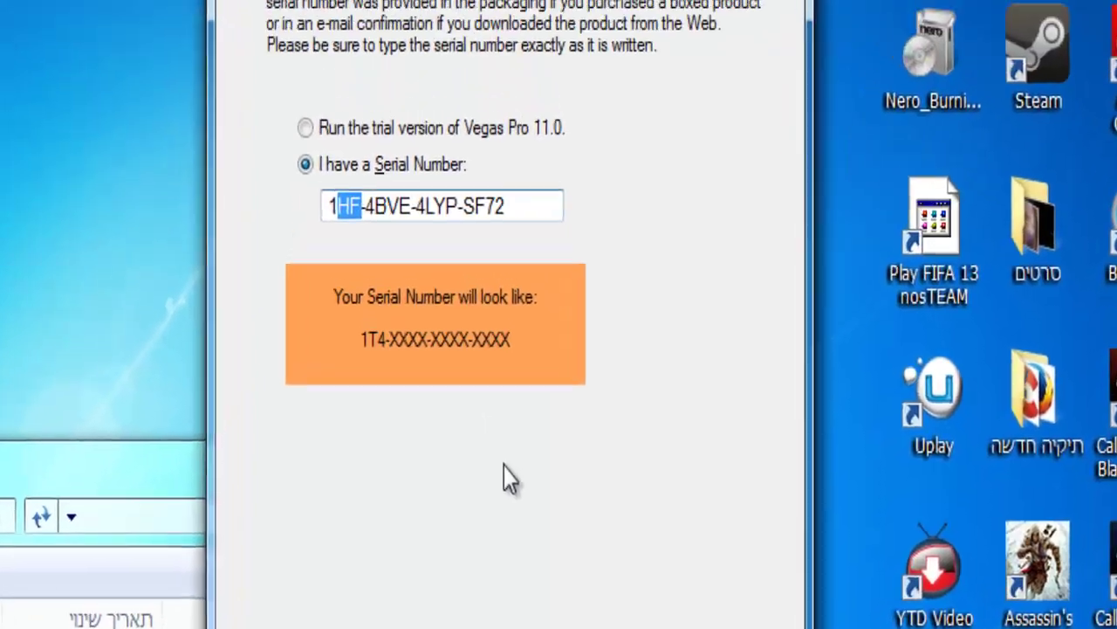
pyautogui.write('T4')
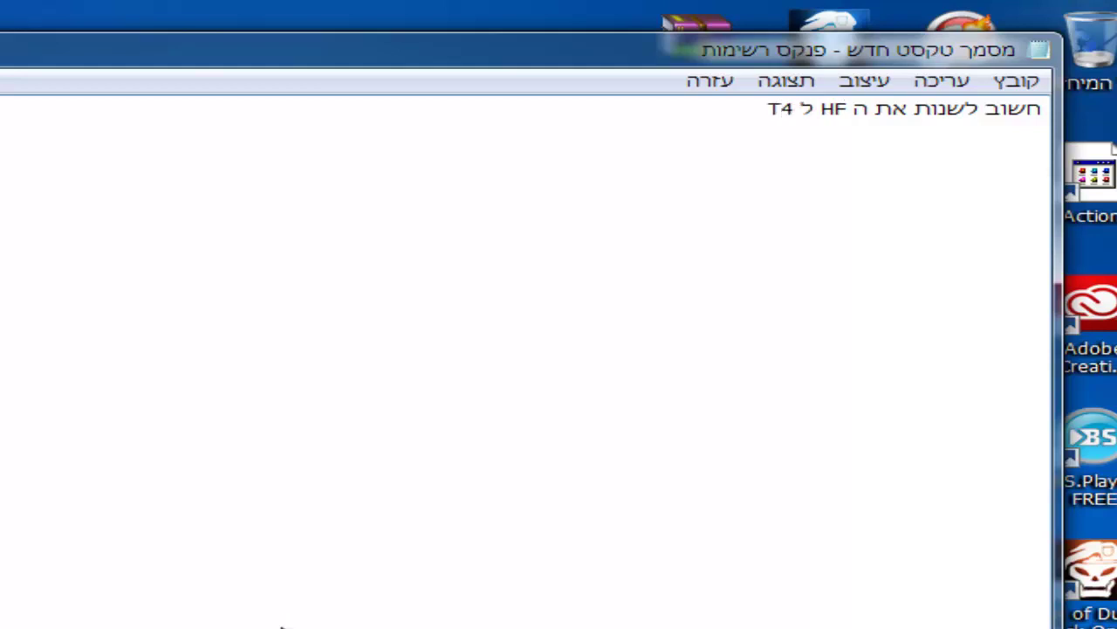
# - Highlight the Notepad note about changing the serial number prefix and close Notepad
pyautogui.hotkey('ctrl', 'shift', 'Right')
pyautogui.hotkey('ctrl', 'shift', 'Right')
pyautogui.hotkey('ctrl', 'shift', 'Right')
pyautogui.hotkey('ctrl', 'shift', 'Right')
pyautogui.hotkey('ctrl', 'shift', 'Right')
pyautogui.hotkey('ctrl', 'shift', 'Right')
pyautogui.hotkey('ctrl', 'shift', 'Right')
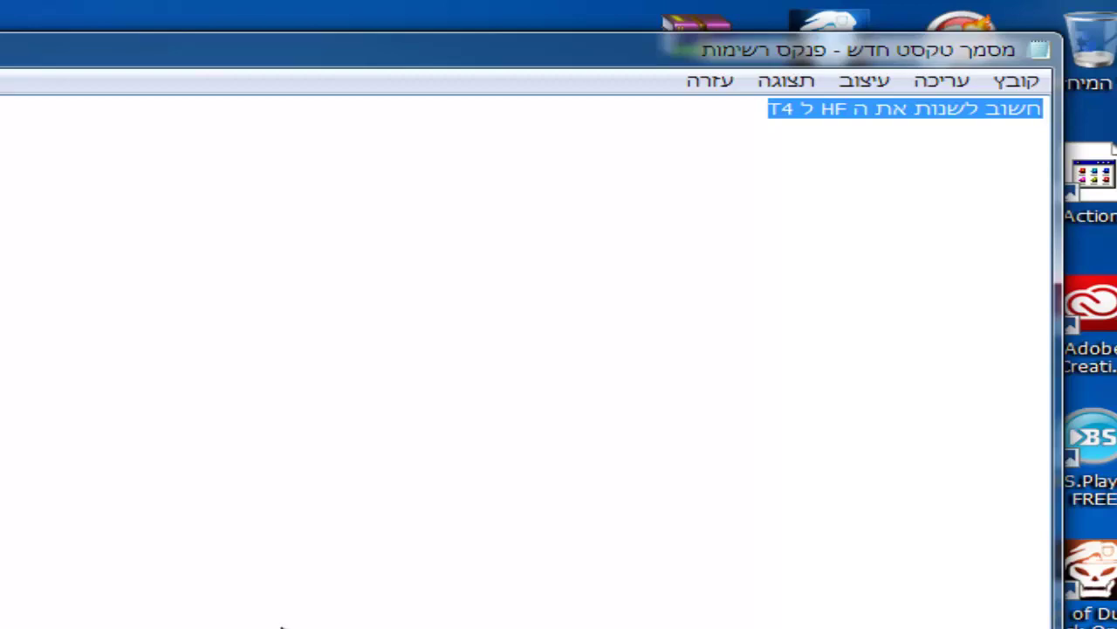
pyautogui.hotkey('alt', 'F4')
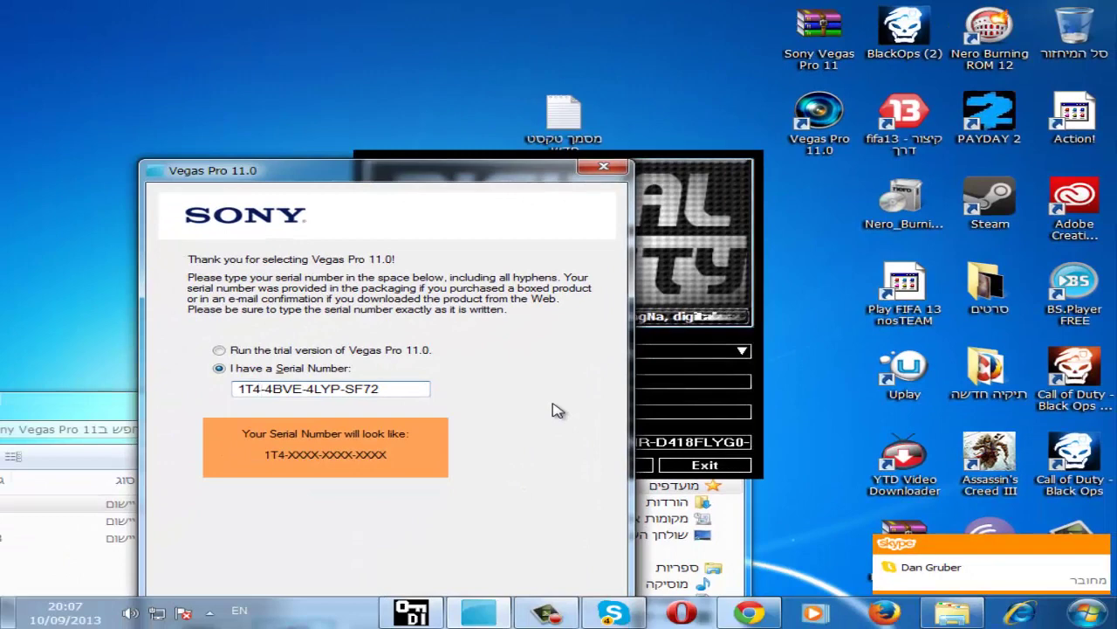
# - Move the Vegas Pro 11.0 window clear of the desktop edge, submit the serial number, and continue with Register from another computer
pyautogui.moveTo(384, 170)
pyautogui.mouseDown()
pyautogui.moveTo(356, 122)
pyautogui.moveTo(245, 1)
pyautogui.mouseUp()
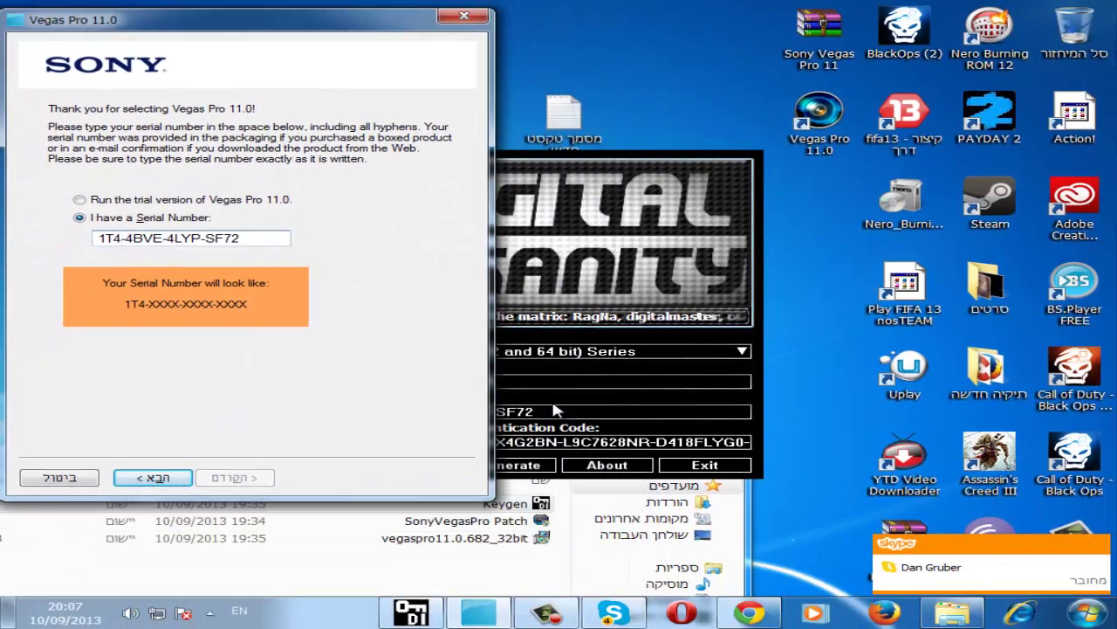
pyautogui.press('Return')
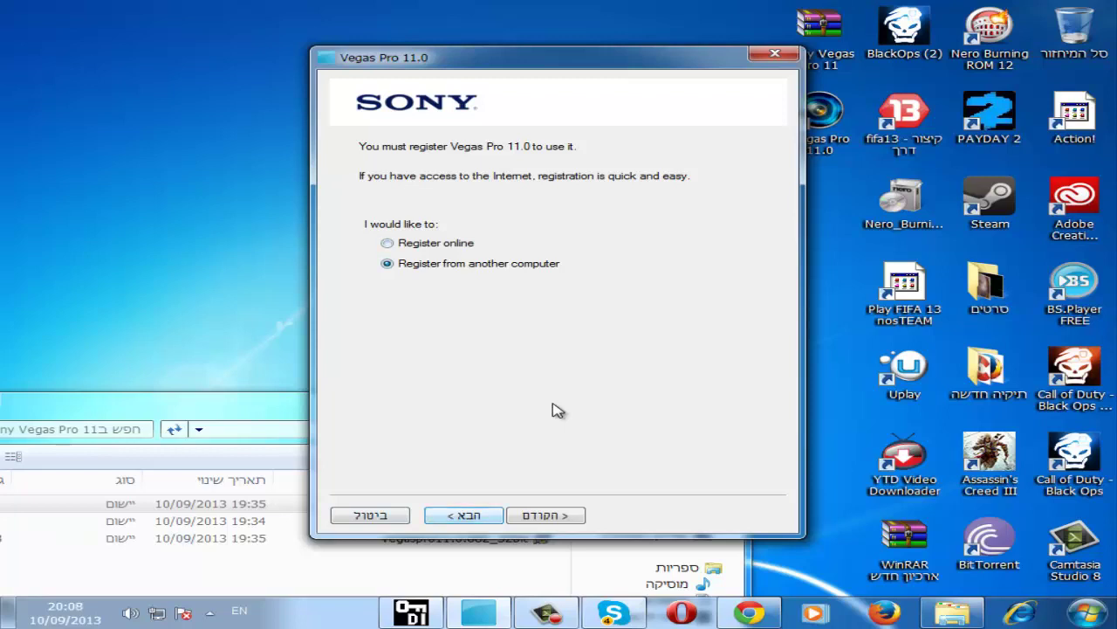
pyautogui.press('Return')
pyautogui.press('Return')
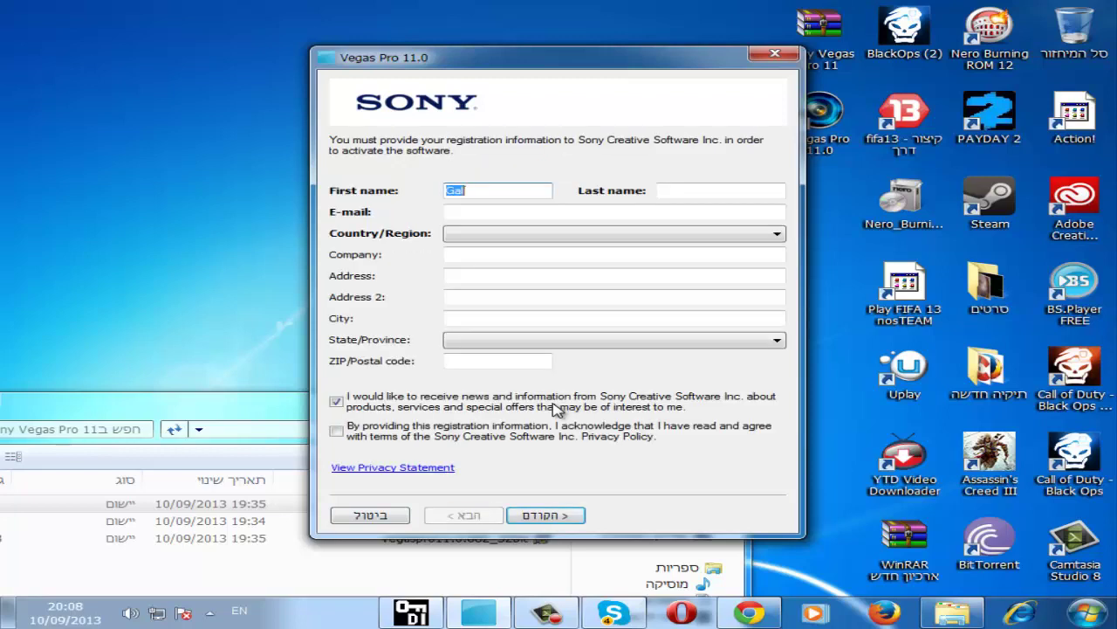
# - Enter the last name and e-mail in the registration form, accept the privacy policy terms, and try to continue
pyautogui.press('Tab')
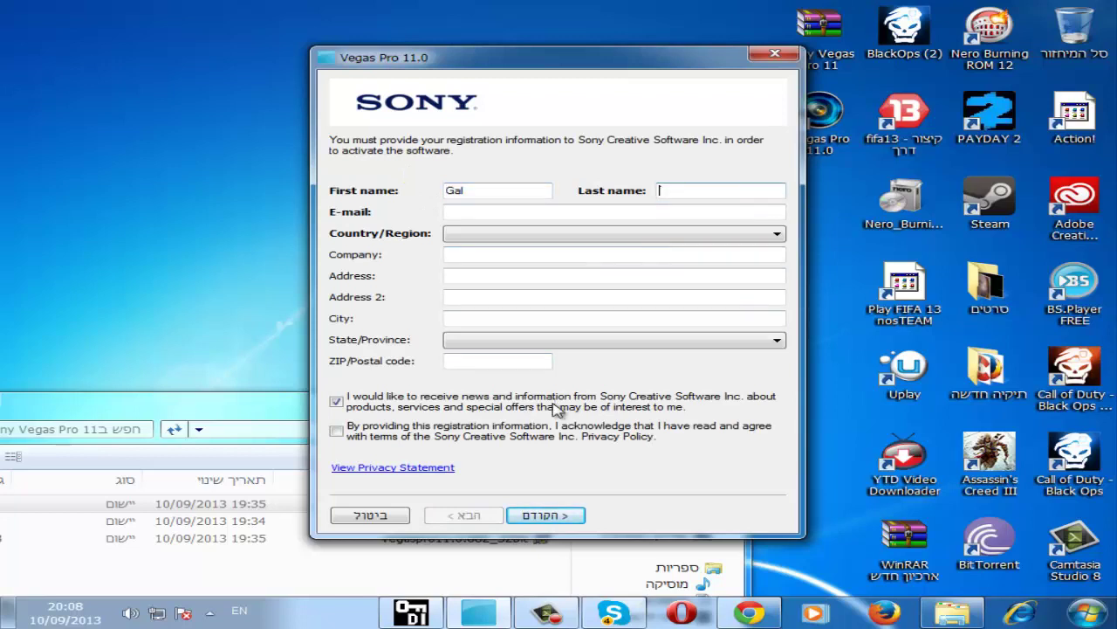
pyautogui.write('blabla')
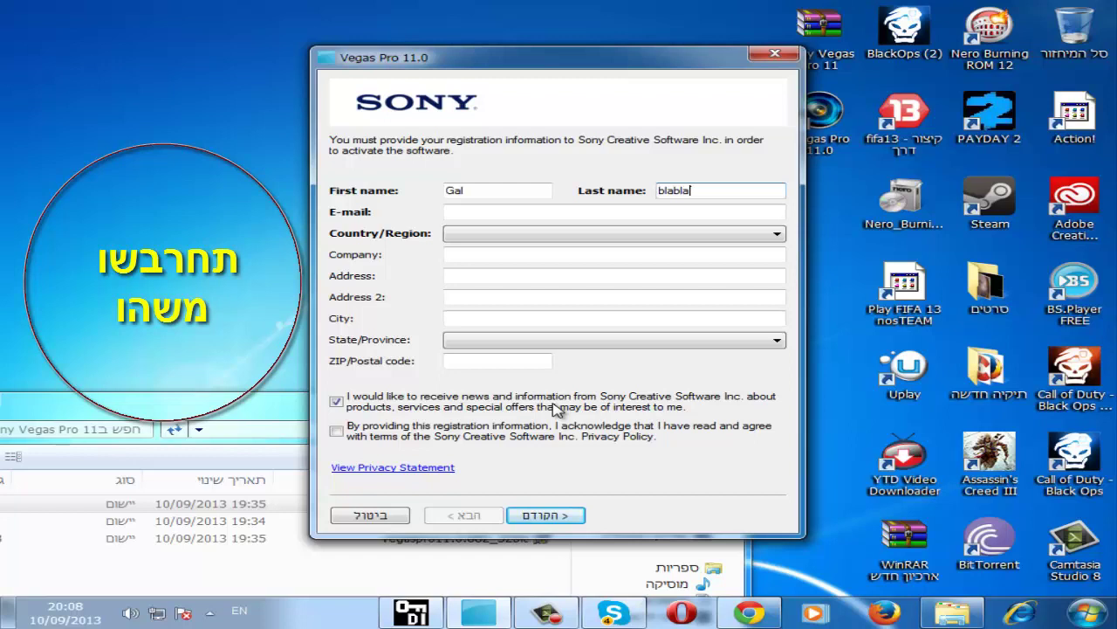
pyautogui.press('Tab')
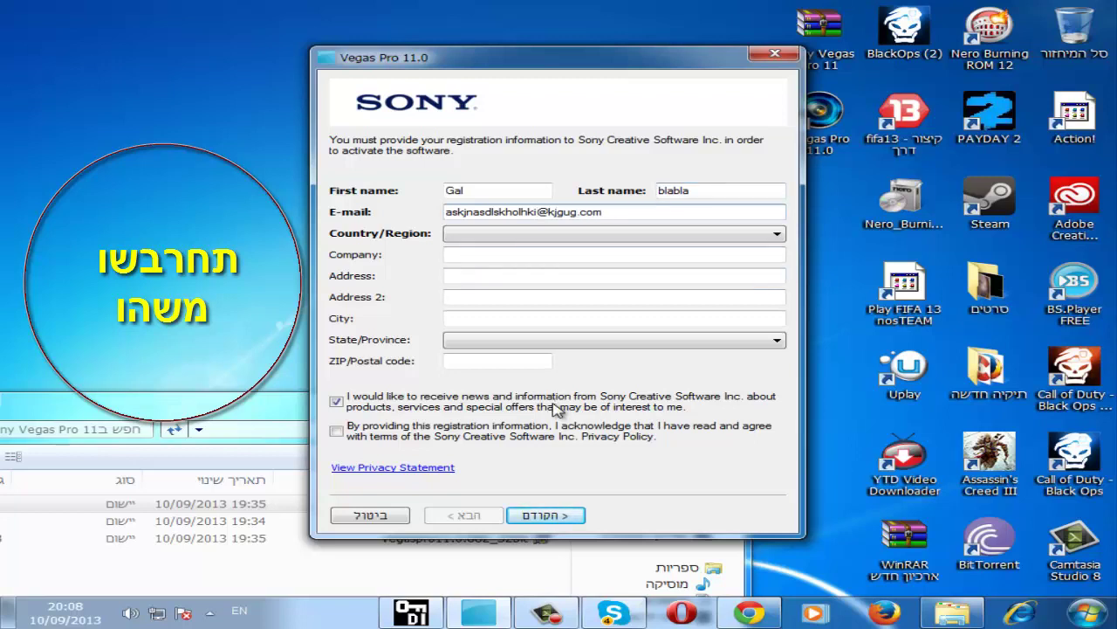
pyautogui.click(337, 430)
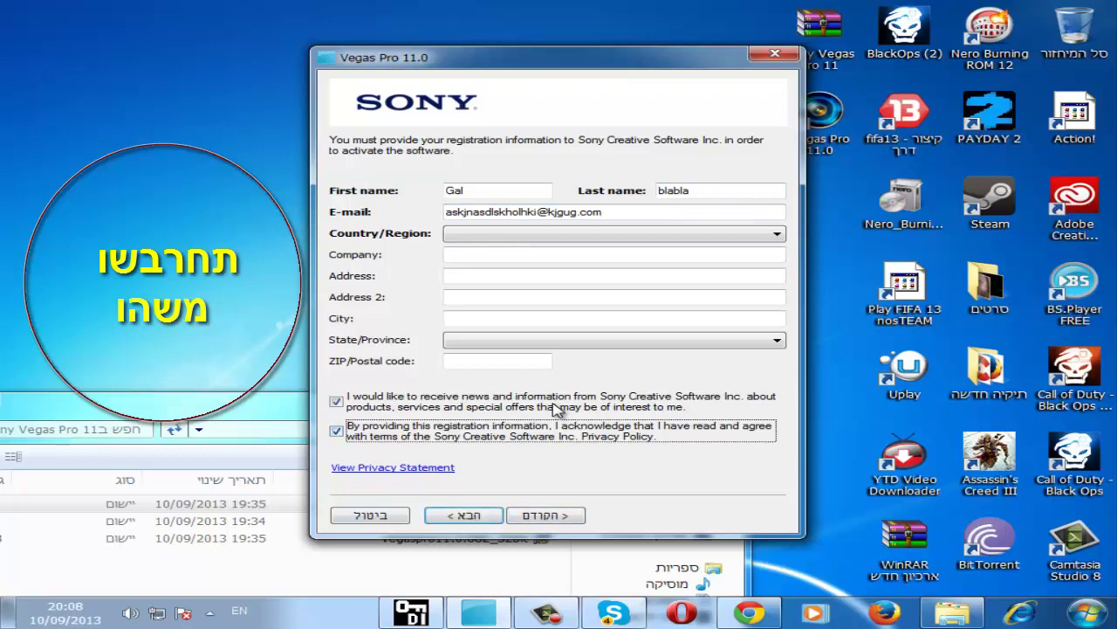
pyautogui.click(464, 515)
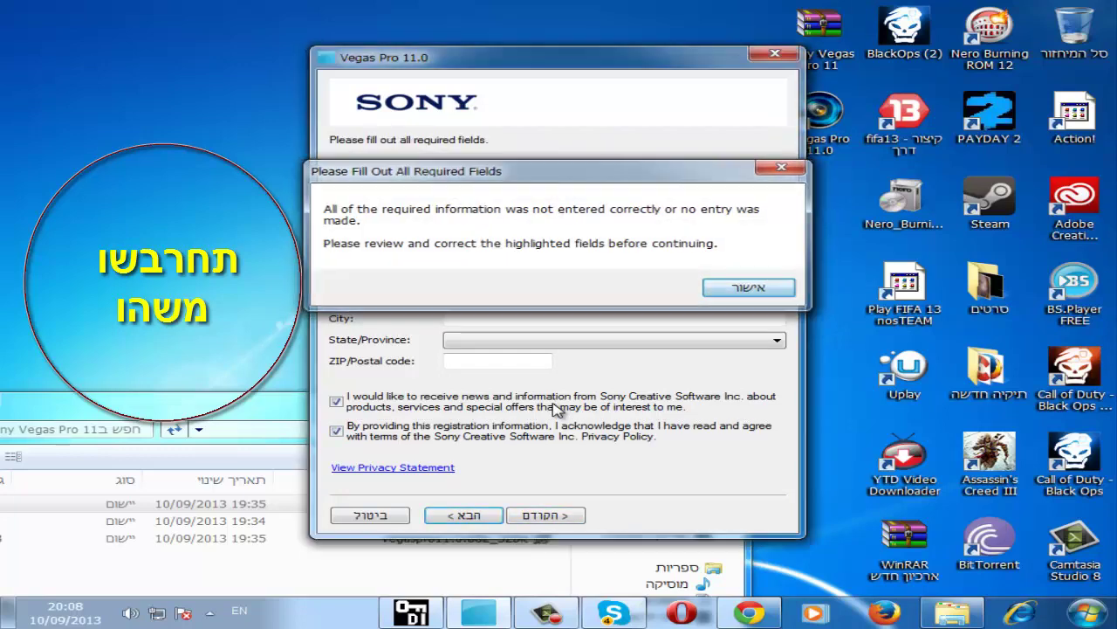
# - Dismiss the required-fields notice and fill in the postal code, city, both address lines and the company
pyautogui.press('Return')
pyautogui.write('Gal')
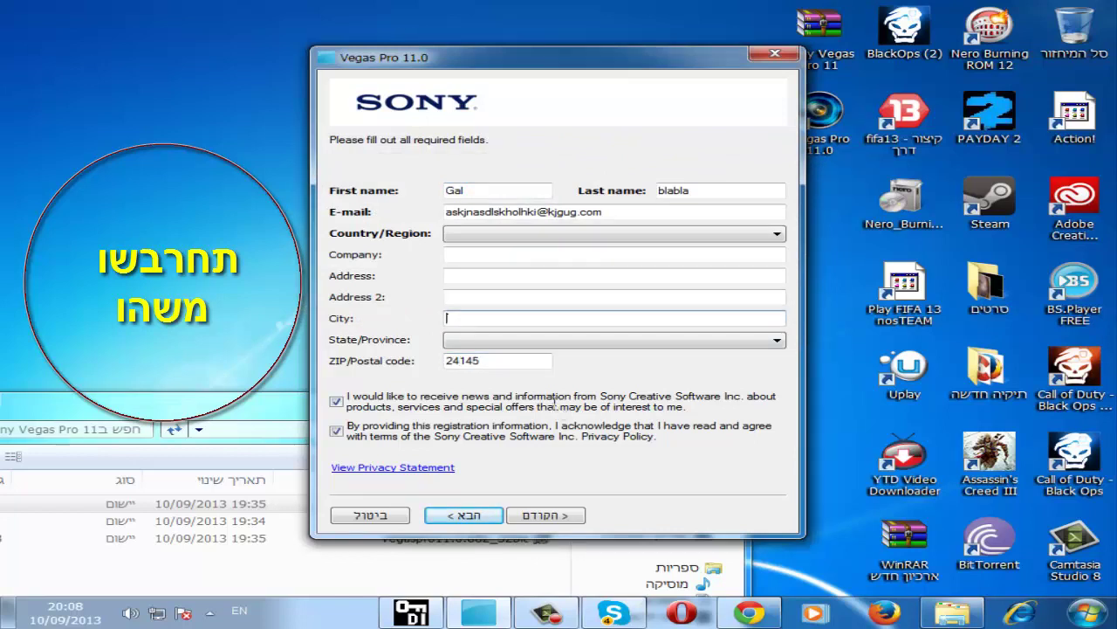
pyautogui.write('asasa')
pyautogui.write('asd')
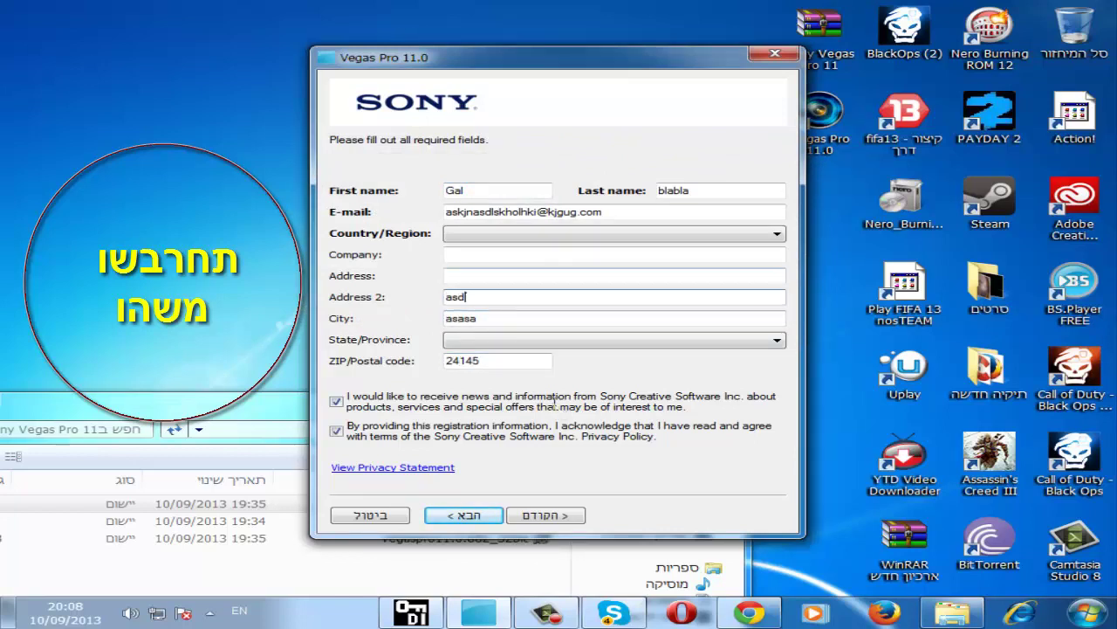
pyautogui.write('asfasff')
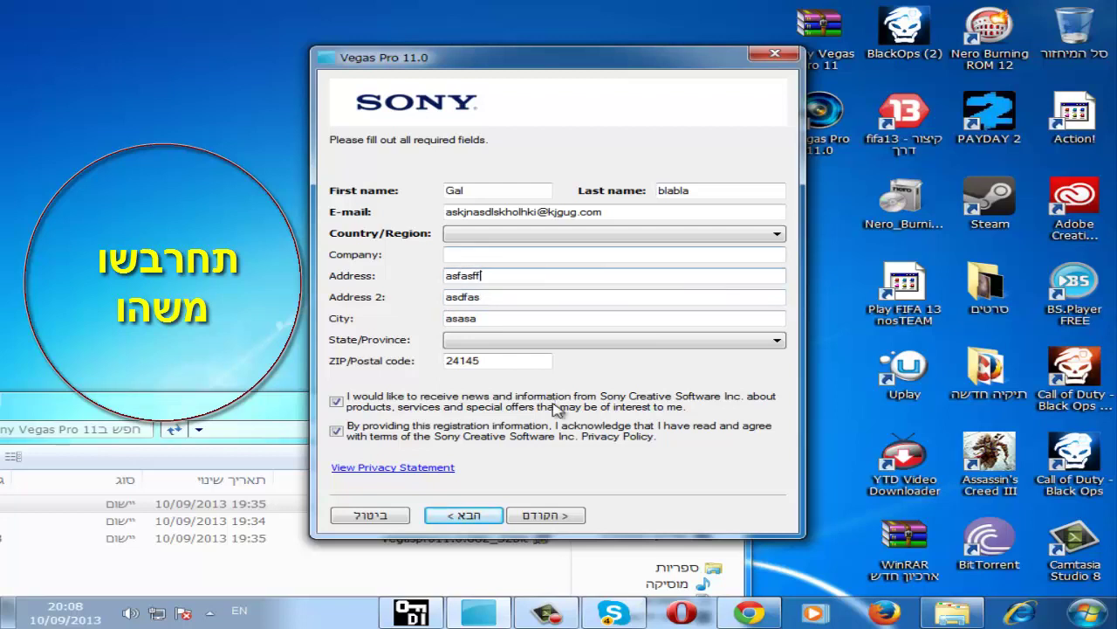
pyautogui.press('Tab')
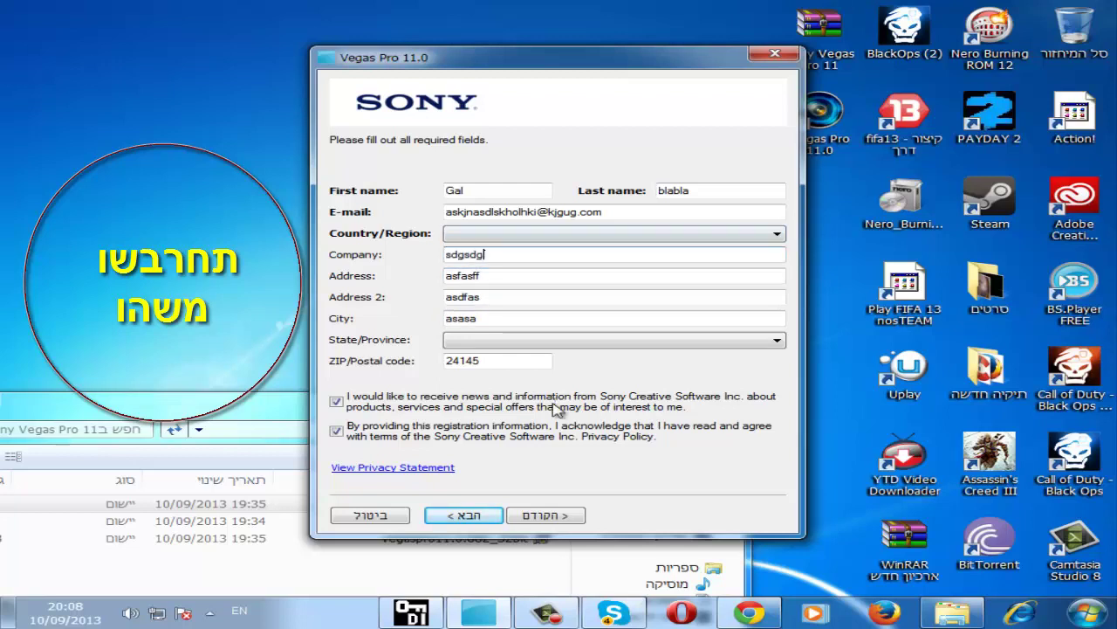
# - Set the country/region in the registration form to Israel
pyautogui.click(615, 234)
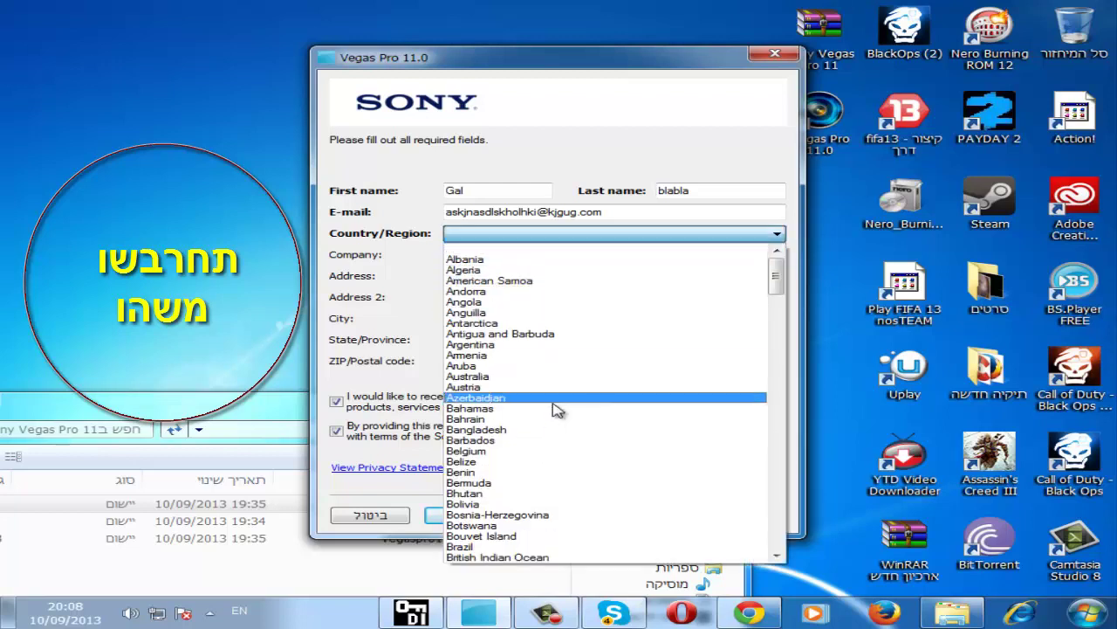
pyautogui.press('i')
pyautogui.scroll(-2, 553, 404)
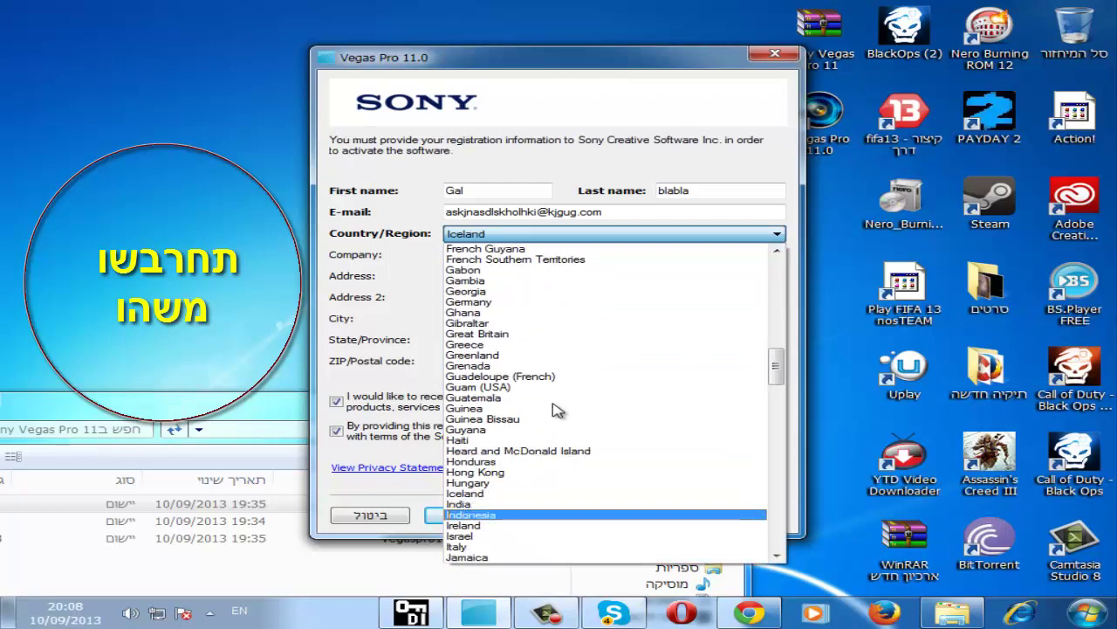
pyautogui.press('i')
pyautogui.press('i')
pyautogui.press('Return')
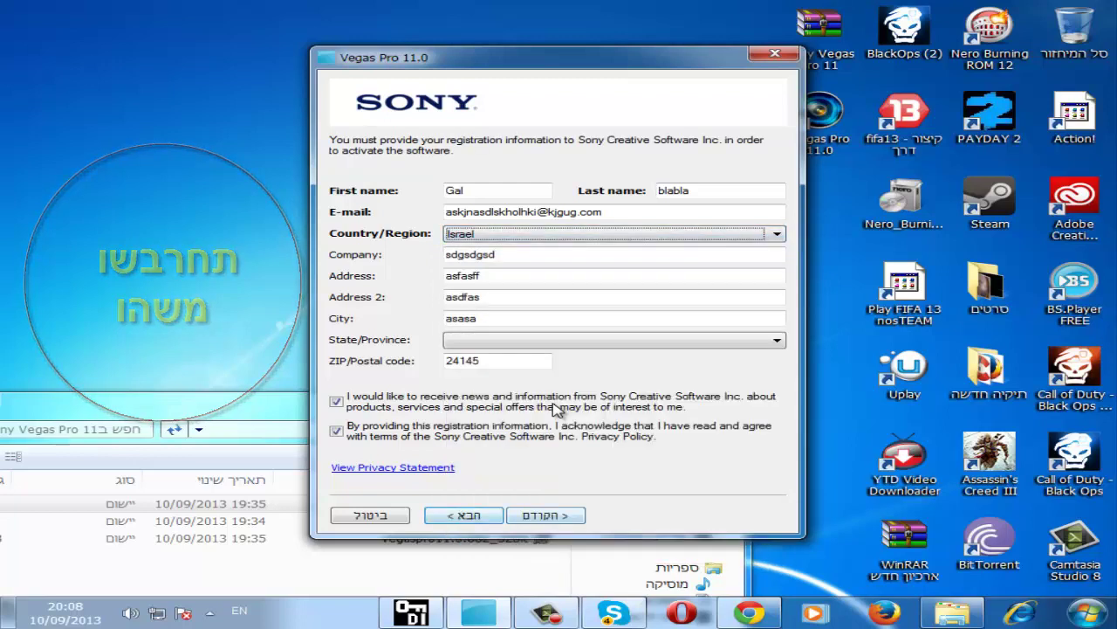
# - Submit the registration form, save Register Vegas Pro as an HTML file on the desktop, and continue to the authentication code page
pyautogui.press('Return')
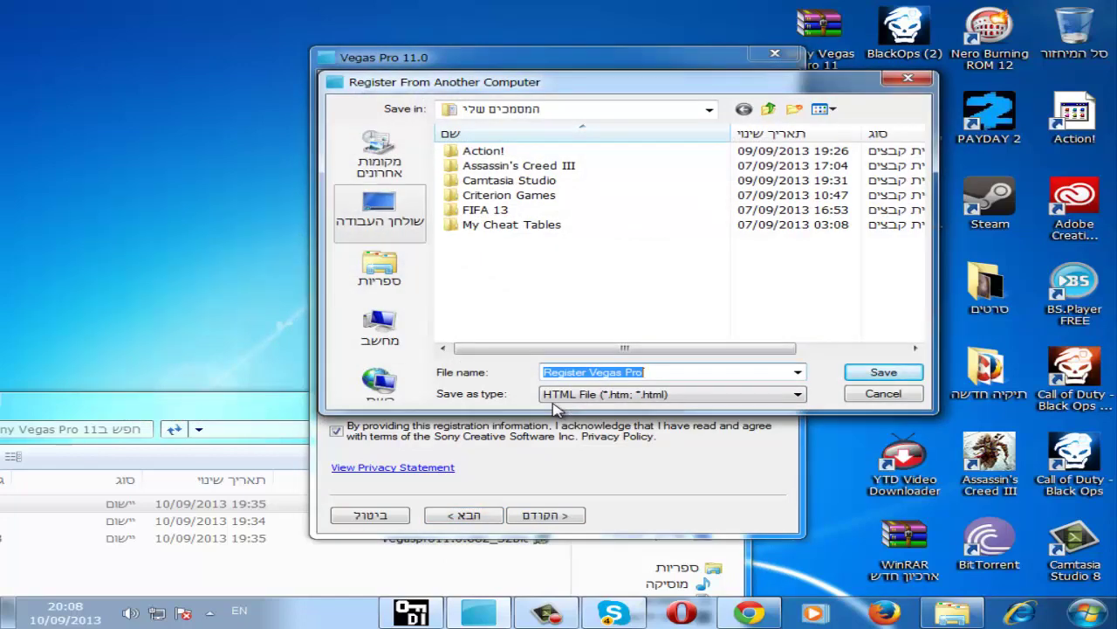
pyautogui.click(380, 212)
pyautogui.press('Return')
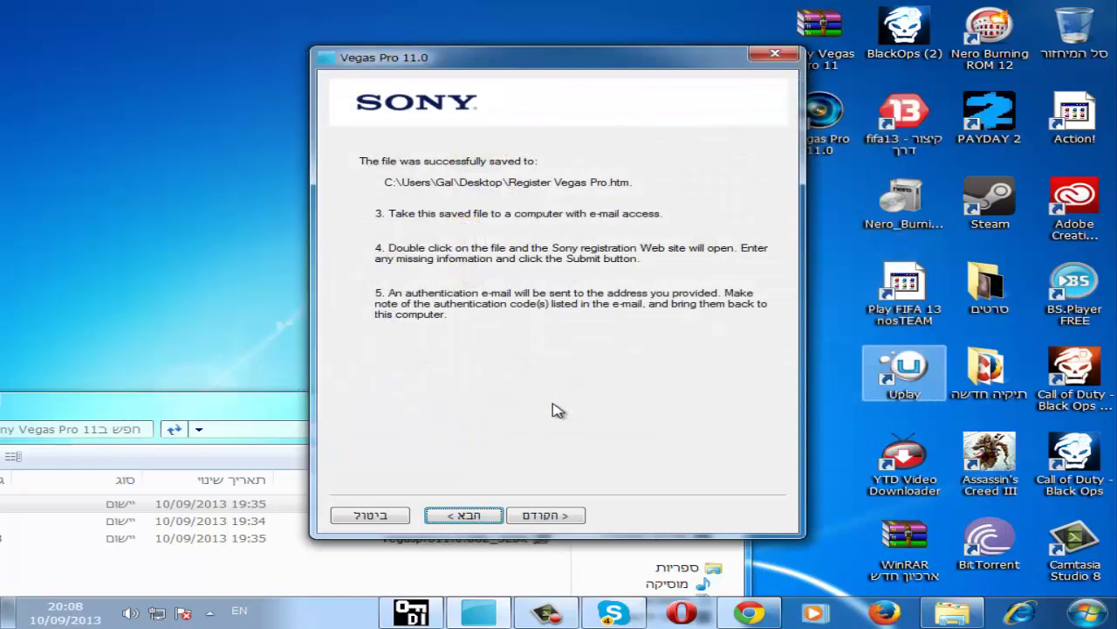
pyautogui.press('Return')
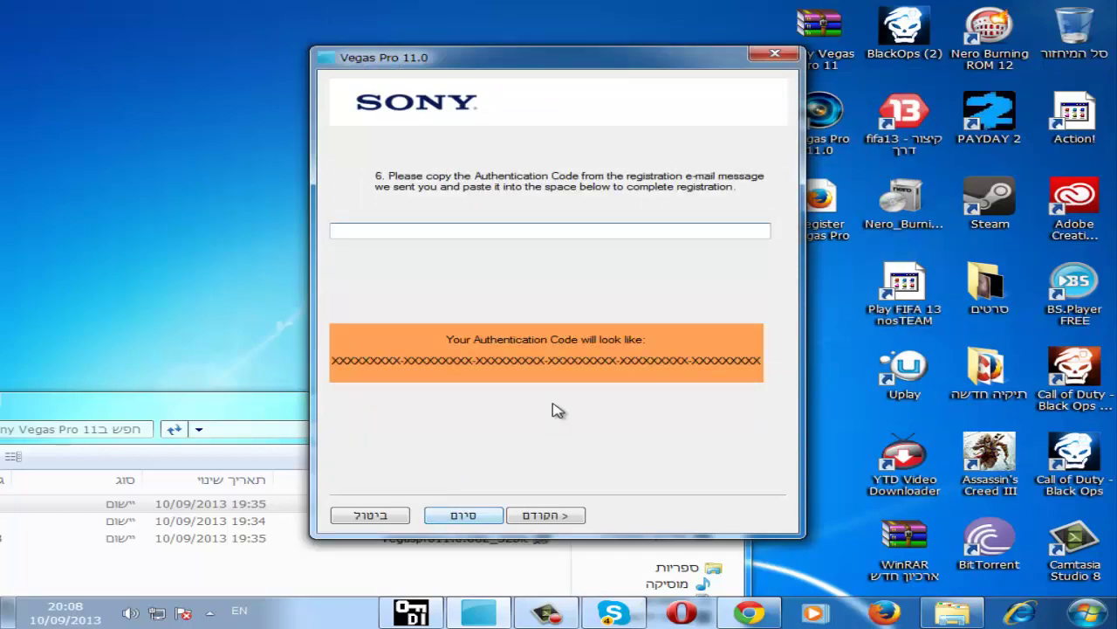
# - Switch to the Keygen and copy the complete Activation/Authentication Code to the clipboard
pyautogui.hotkey('alt', 'Tab')
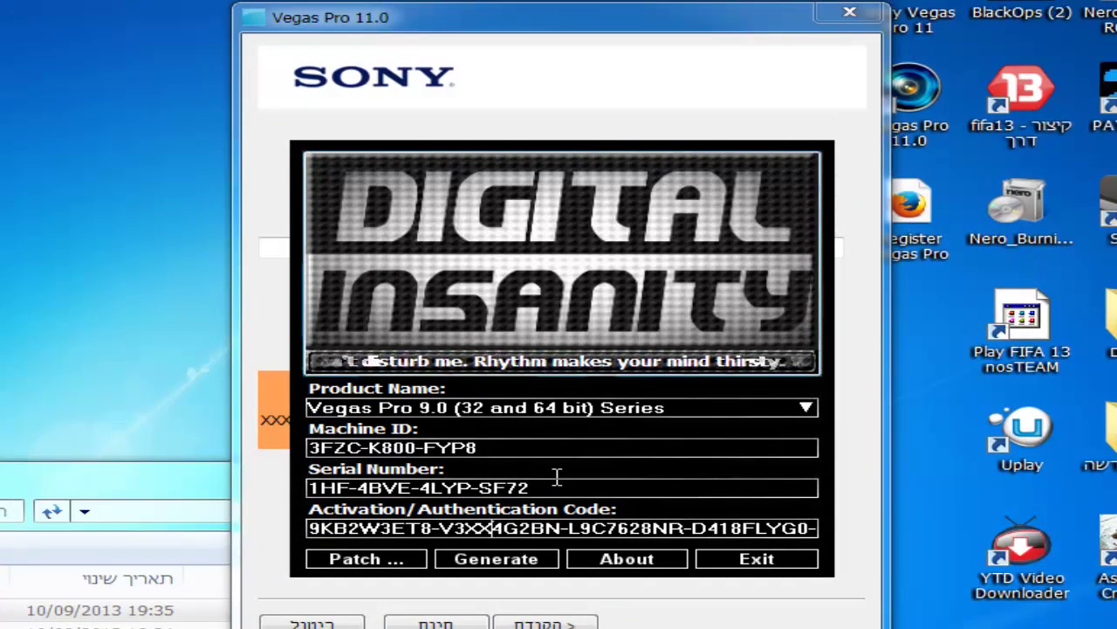
pyautogui.doubleClick(519, 528)
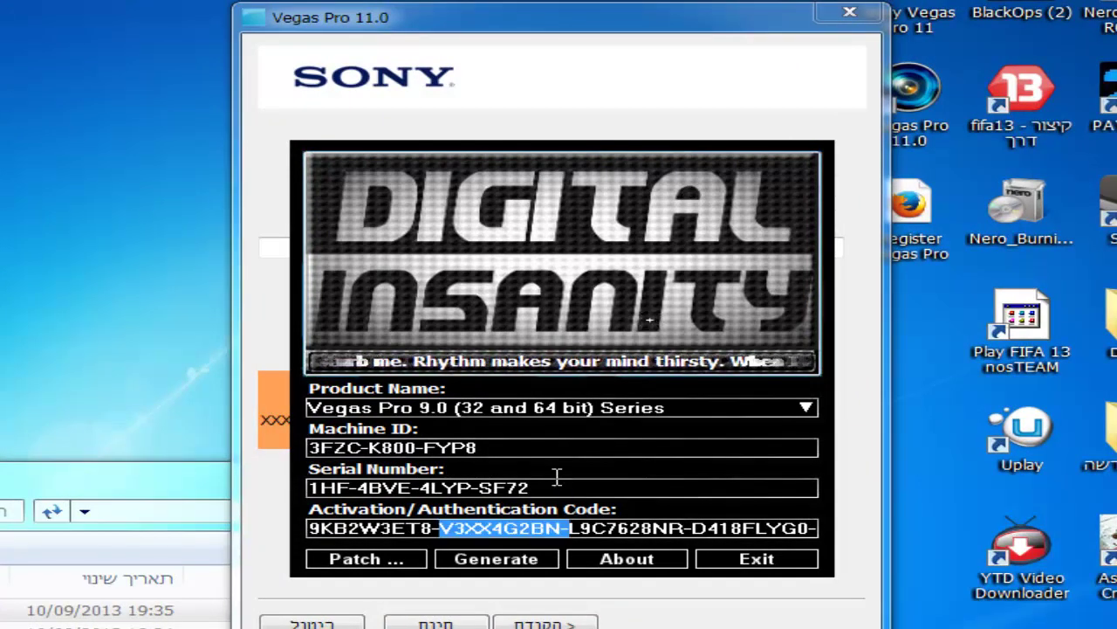
pyautogui.click(454, 528)
pyautogui.moveTo(320, 528); pyautogui.dragTo(361, 528)
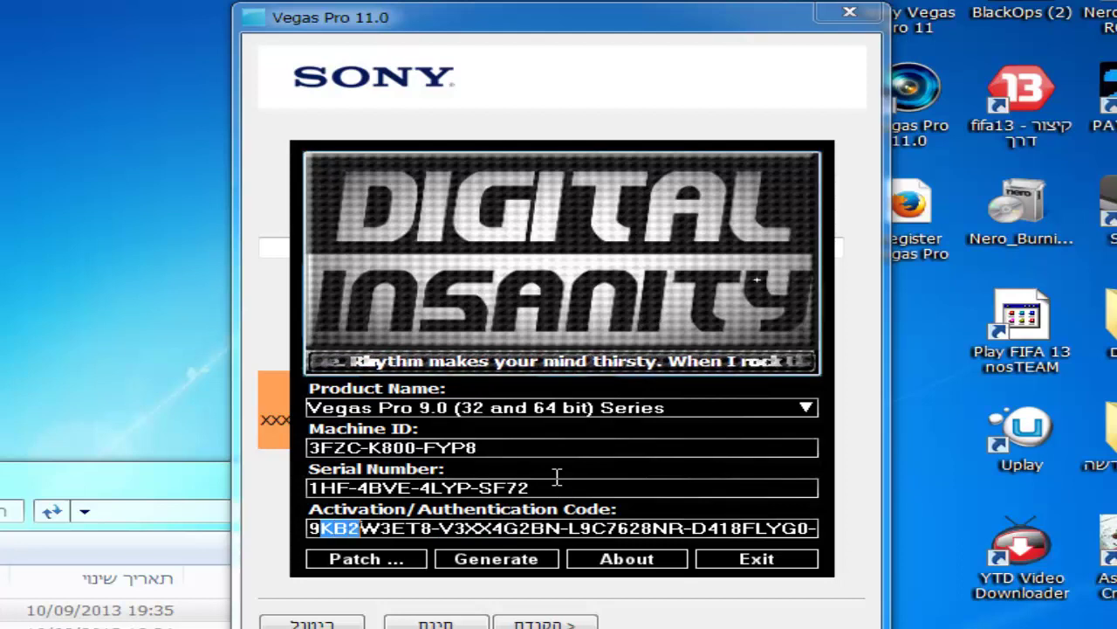
pyautogui.press('Home')
pyautogui.hotkey('shift', 'Right')
pyautogui.hotkey('shift', 'Right')
pyautogui.hotkey('shift', 'Right')
pyautogui.hotkey('shift', 'Right')
pyautogui.hotkey('shift', 'Right')
pyautogui.hotkey('shift', 'Right')
pyautogui.hotkey('shift', 'Right')
pyautogui.hotkey('shift', 'Right')
pyautogui.hotkey('shift', 'Right')
pyautogui.hotkey('shift', 'Right')
pyautogui.hotkey('shift', 'Right')
pyautogui.hotkey('shift', 'Right')
pyautogui.hotkey('shift', 'Right')
pyautogui.hotkey('shift', 'Right')
pyautogui.hotkey('shift', 'Right')
pyautogui.hotkey('shift', 'Right')
pyautogui.hotkey('shift', 'Right')
pyautogui.hotkey('shift', 'Right')
pyautogui.hotkey('shift', 'Right')
pyautogui.hotkey('shift', 'Right')
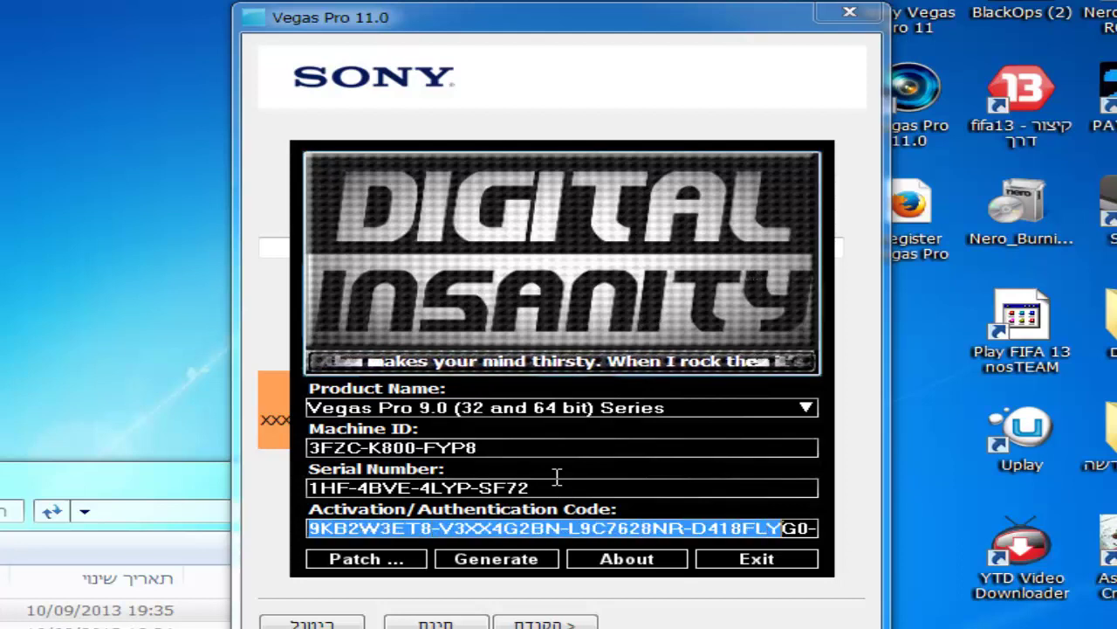
pyautogui.hotkey('shift', 'End')
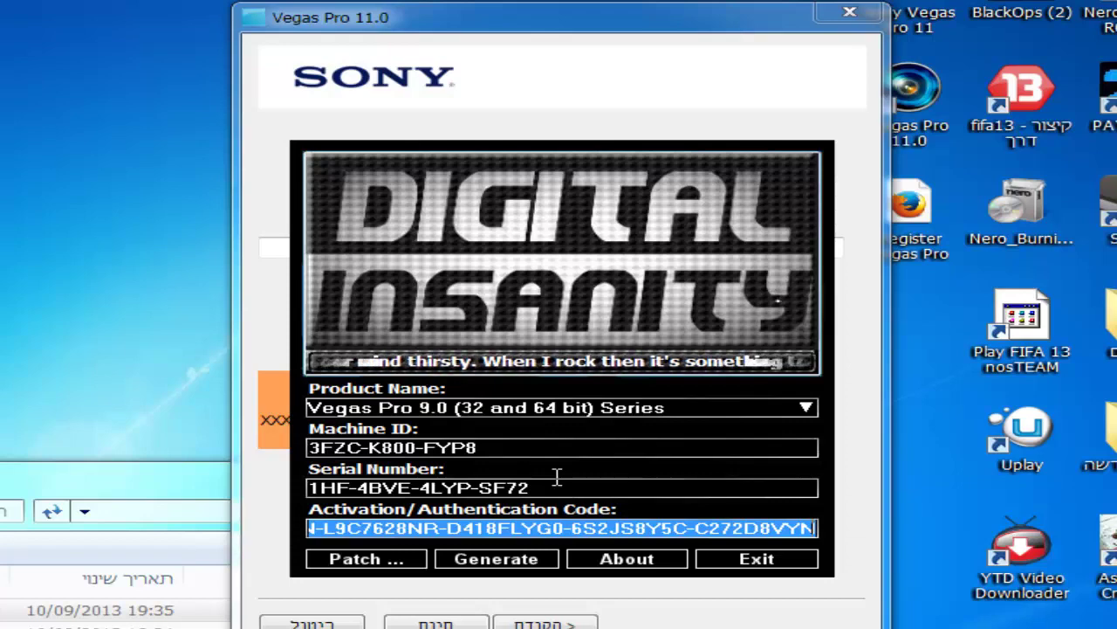
pyautogui.hotkey('shift', 'F10')
pyautogui.press('Up')
pyautogui.press('Up')
pyautogui.press('Up')
pyautogui.press('Up')
pyautogui.press('Up')
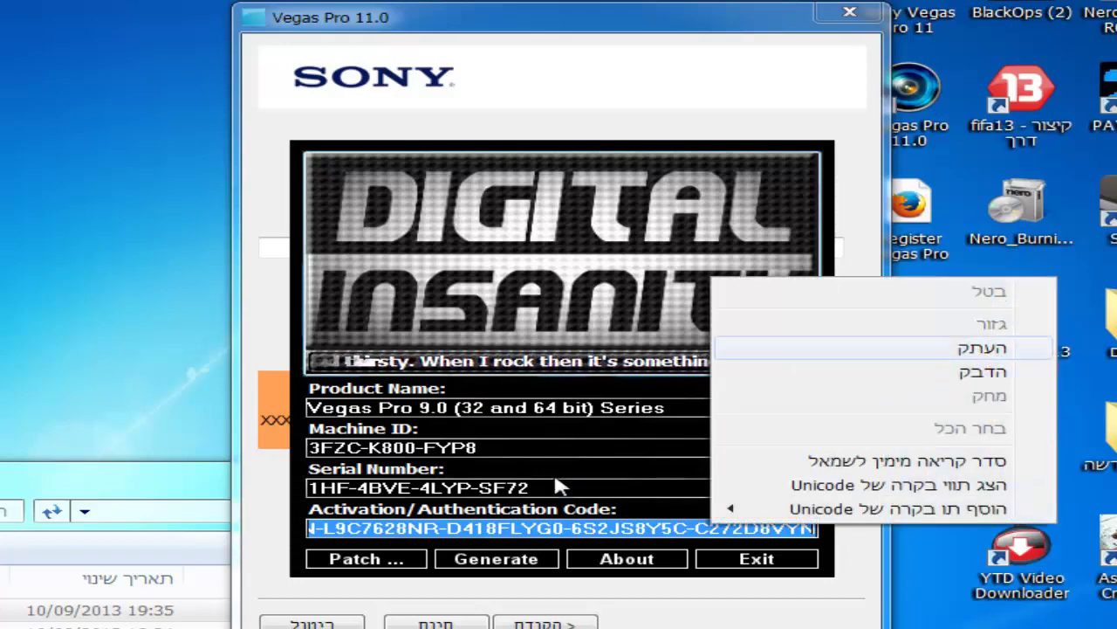
pyautogui.press('Return')
# - Paste the authentication code into the Vegas Pro 11.0 registration page and finish the registration
pyautogui.hotkey('alt', 'Tab')
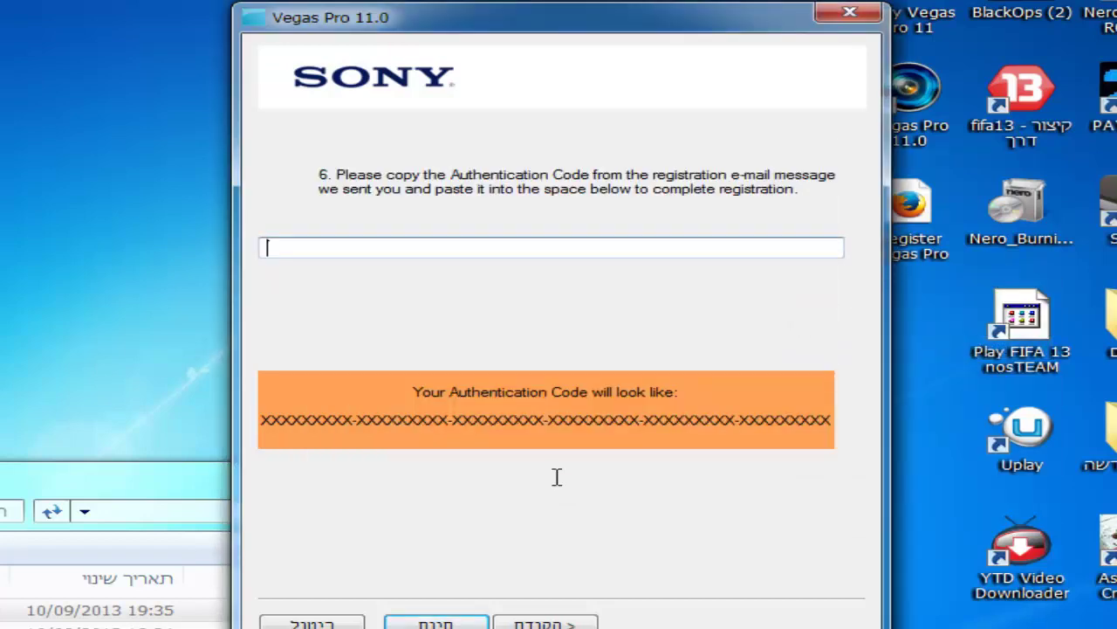
pyautogui.hotkey('ctrl', 'v')
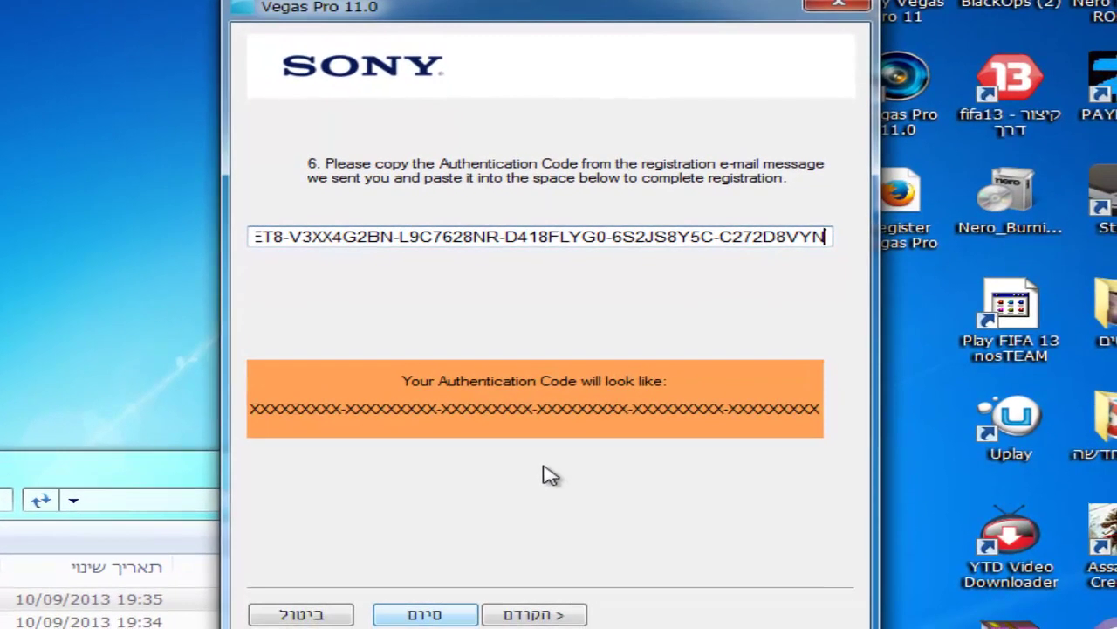
pyautogui.press('Return')
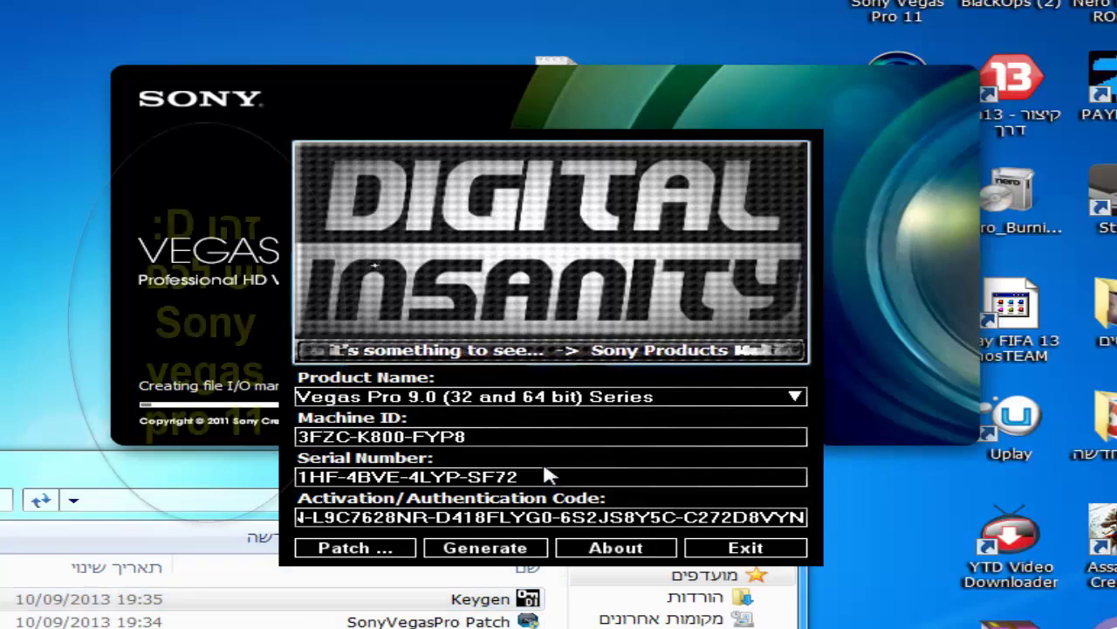
# - Close the Keygen, then move the Sony Vegas Pro 11 folder window into view and close it
pyautogui.press('Return')
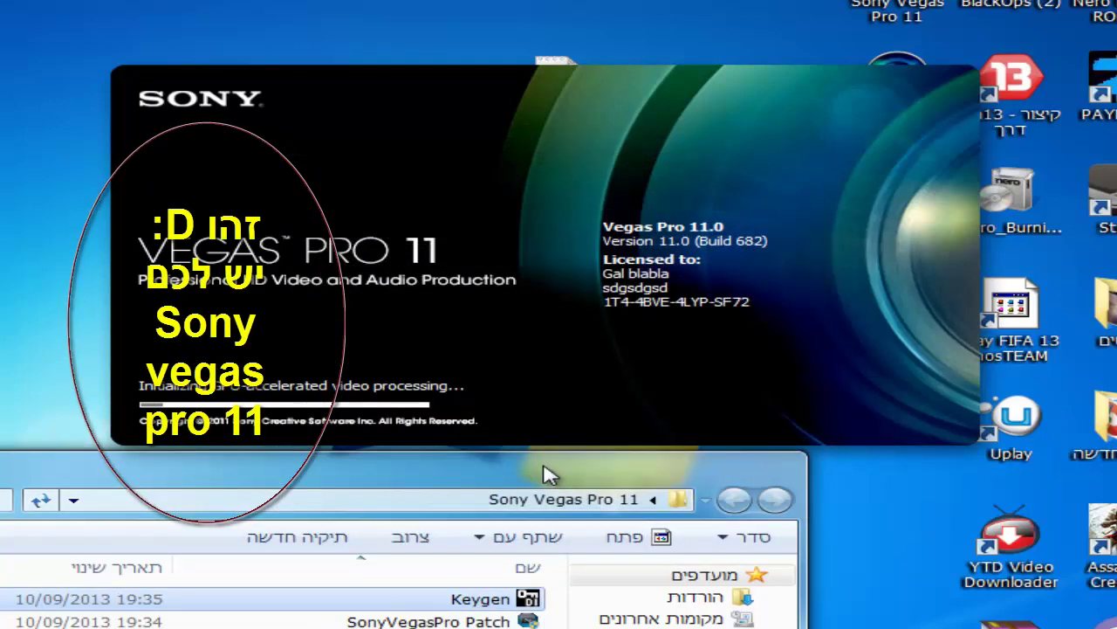
pyautogui.moveTo(543, 466)
pyautogui.mouseDown()
pyautogui.moveTo(943, 307)
pyautogui.moveTo(999, 271)
pyautogui.mouseUp()
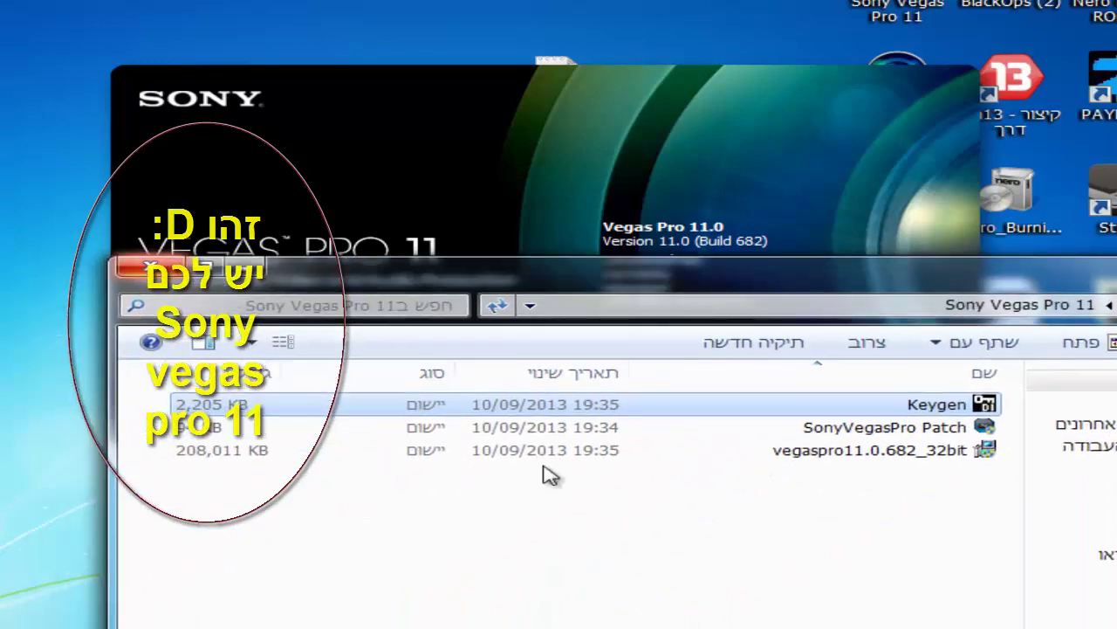
pyautogui.click(140, 265)
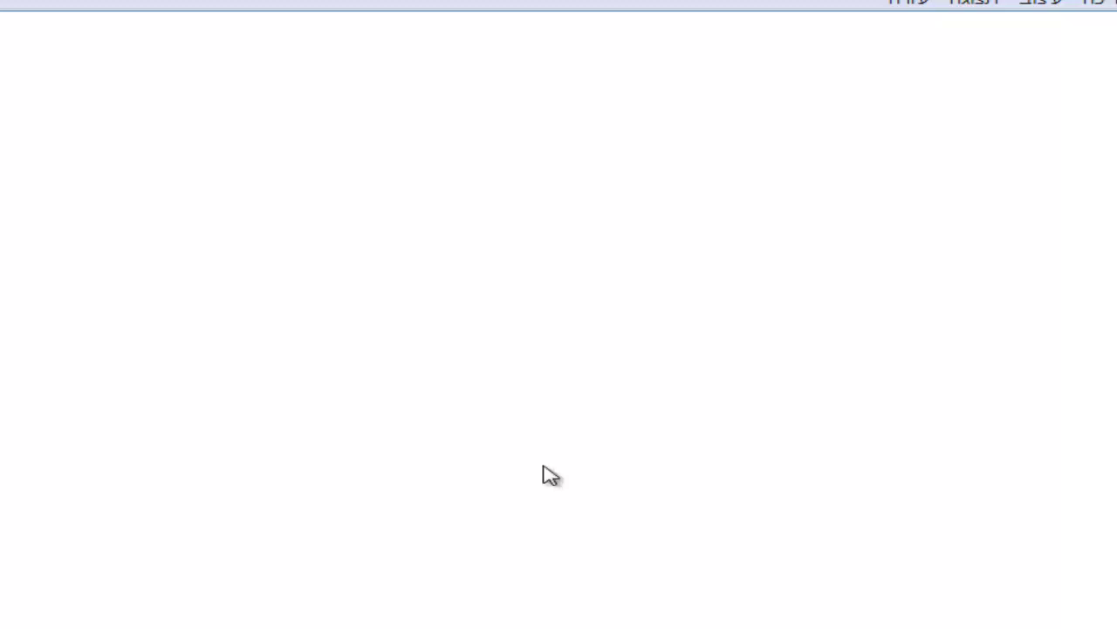
# - In the new Notepad text document, set the font size to 72, keeping the Tahoma font
pyautogui.click(1041, 3)
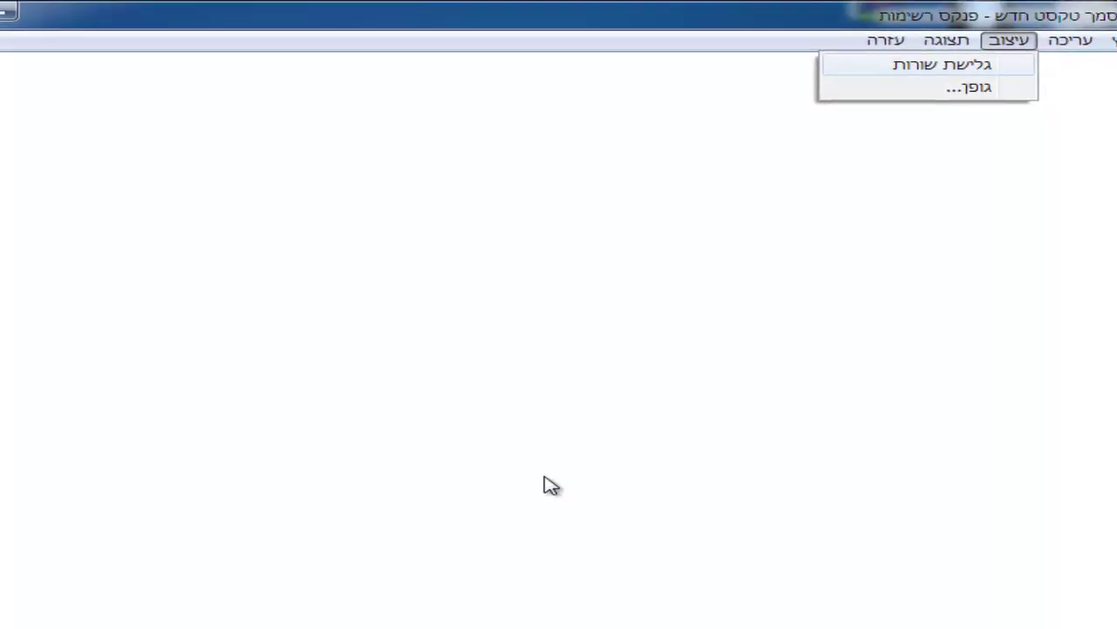
pyautogui.click(1002, 49)
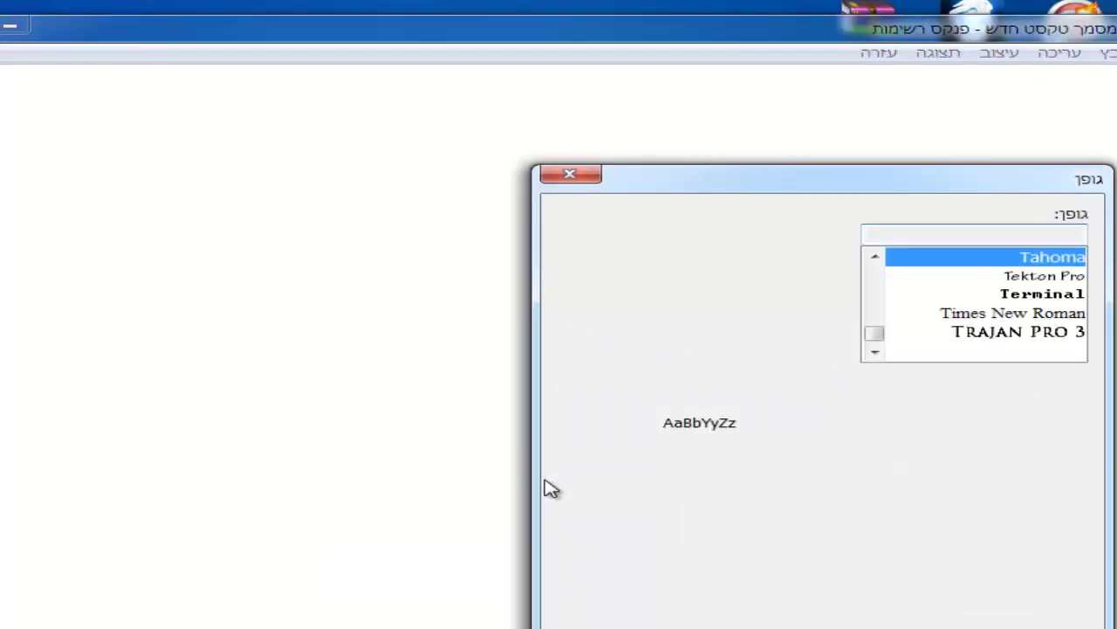
pyautogui.moveTo(575, 289); pyautogui.dragTo(574, 321)
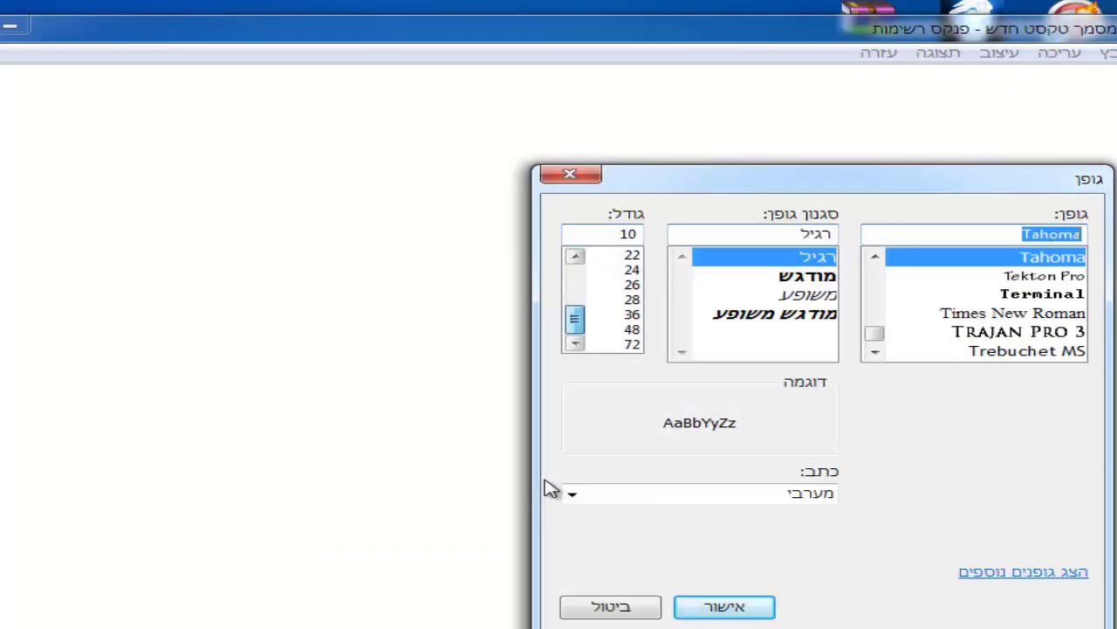
pyautogui.click(631, 344)
pyautogui.press('Return')
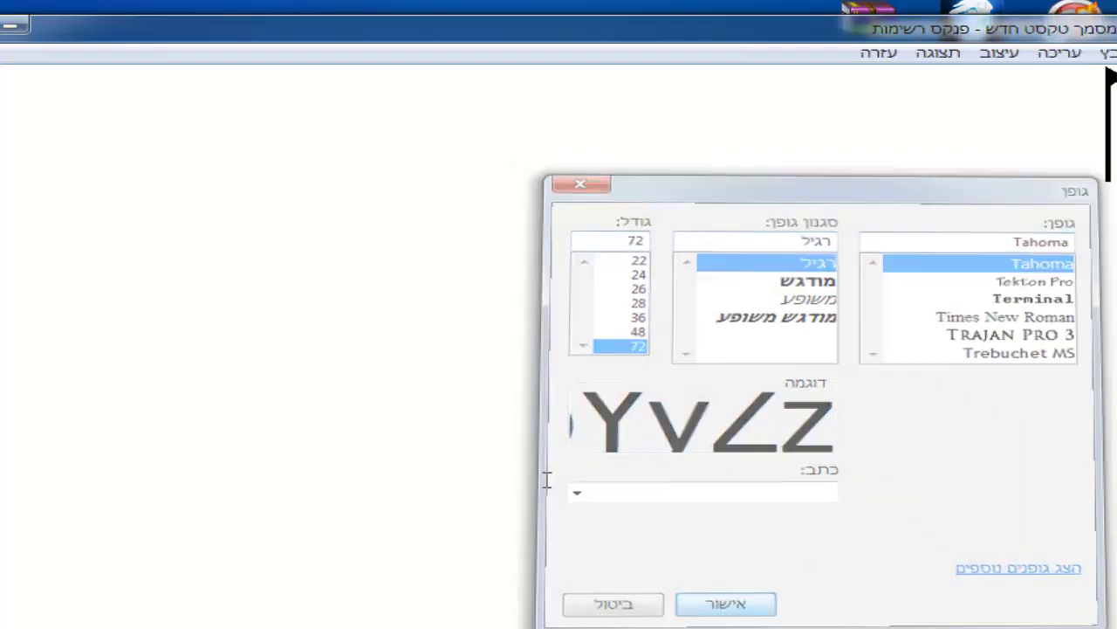
# - Write the message "תהנו!!!!!!!!!" in the Notepad document
pyautogui.write('ת')
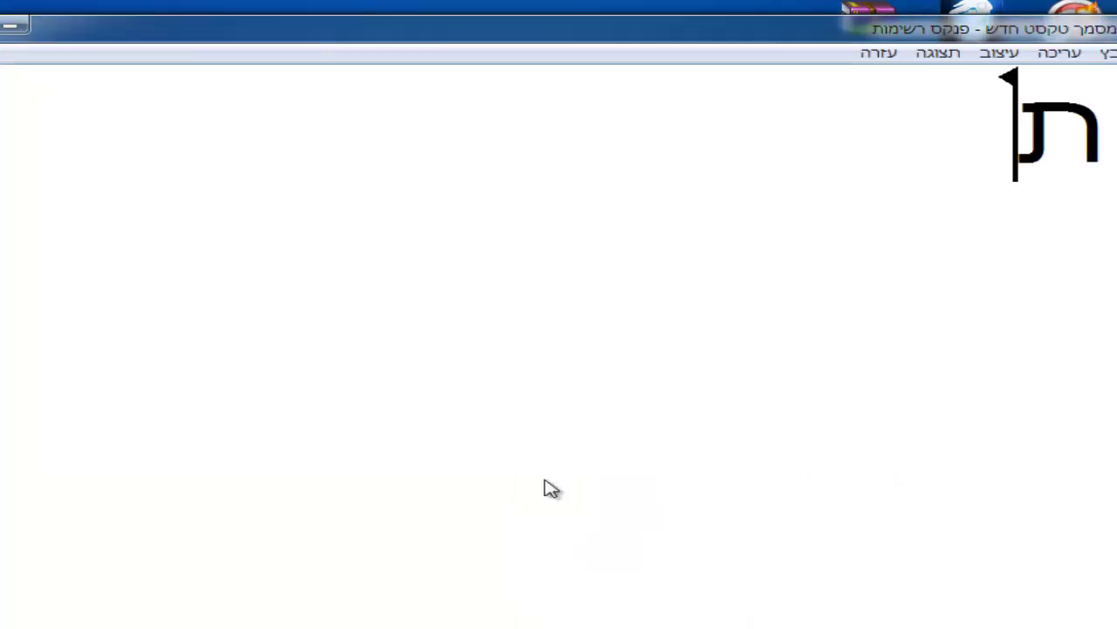
pyautogui.write('הנו!!!!!!!!!1')
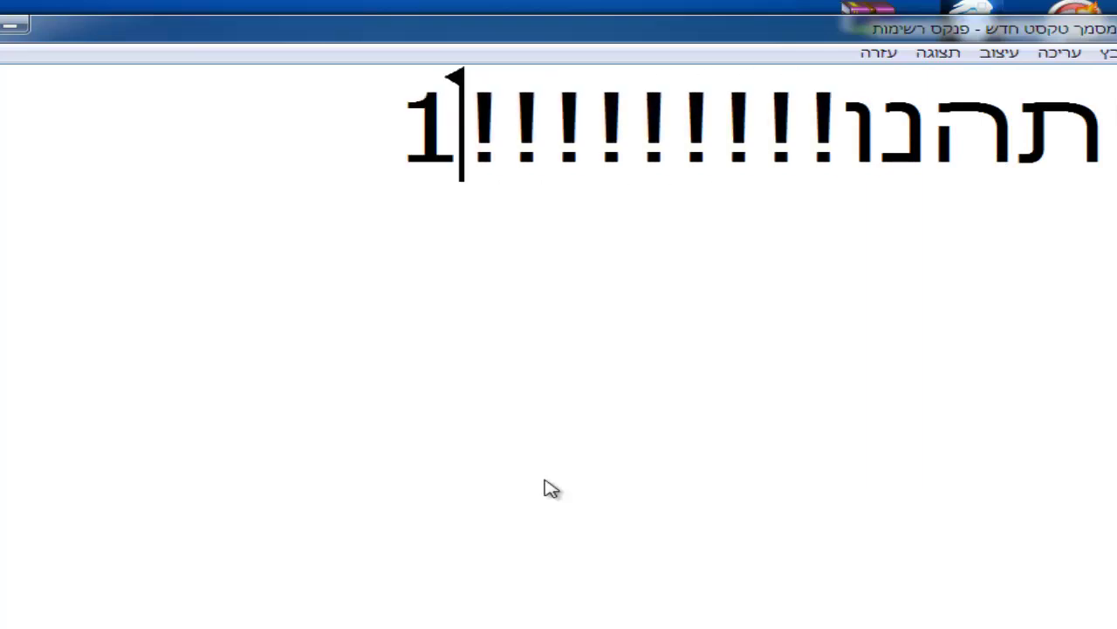
pyautogui.press('BackSpace')
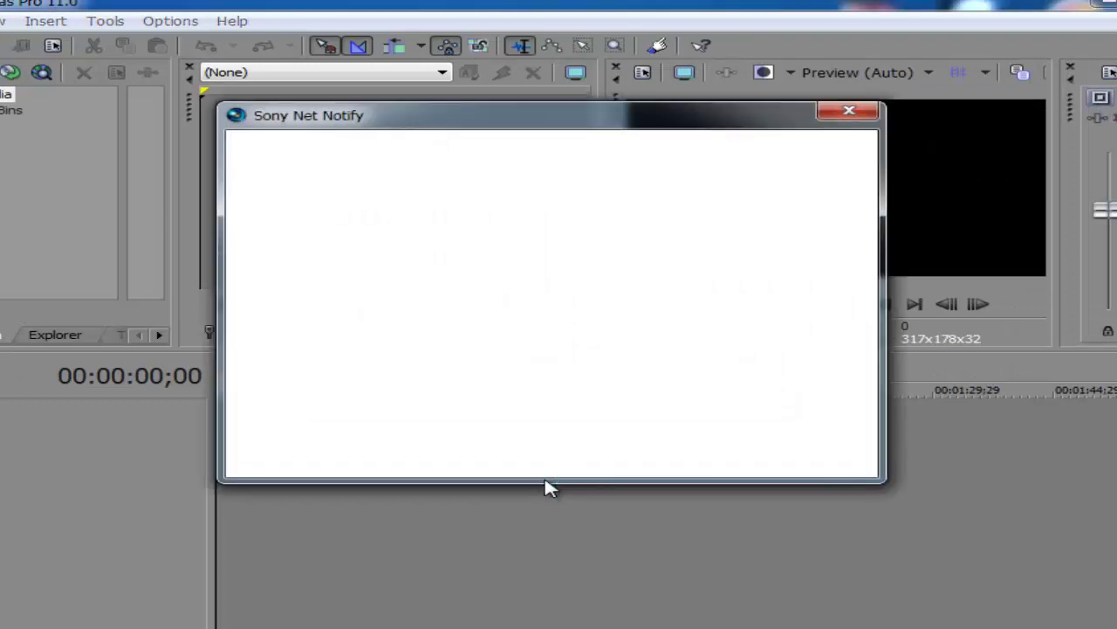
# - Dismiss the Sony Net Notify window and cancel the Notepad prompt to save changes
pyautogui.press('Escape')
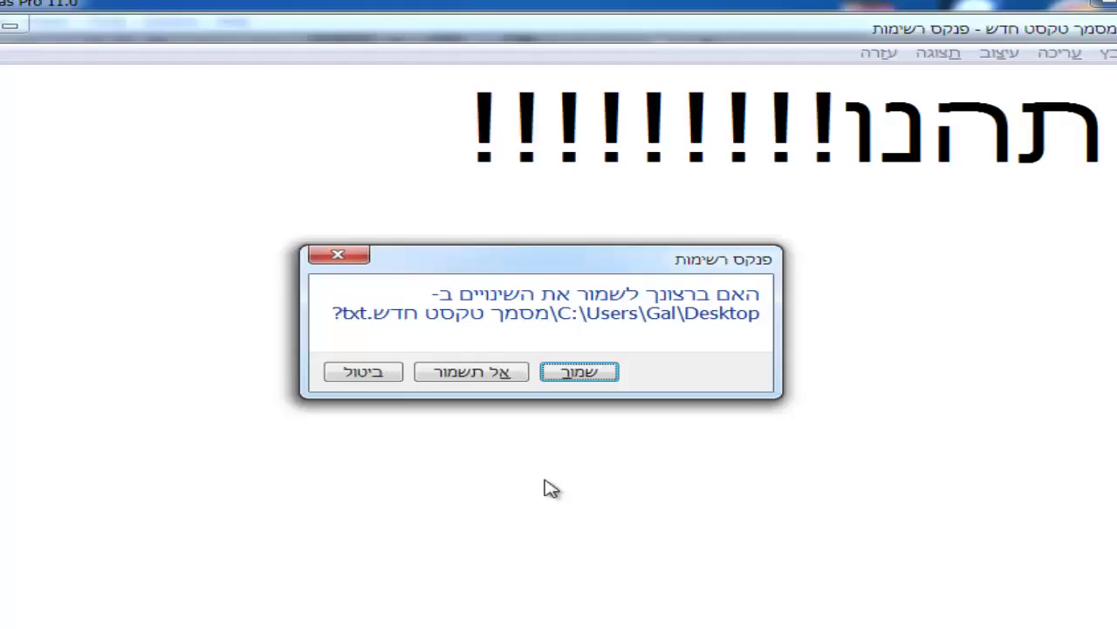
pyautogui.press('Tab')
pyautogui.press('Tab')
pyautogui.press('Return')
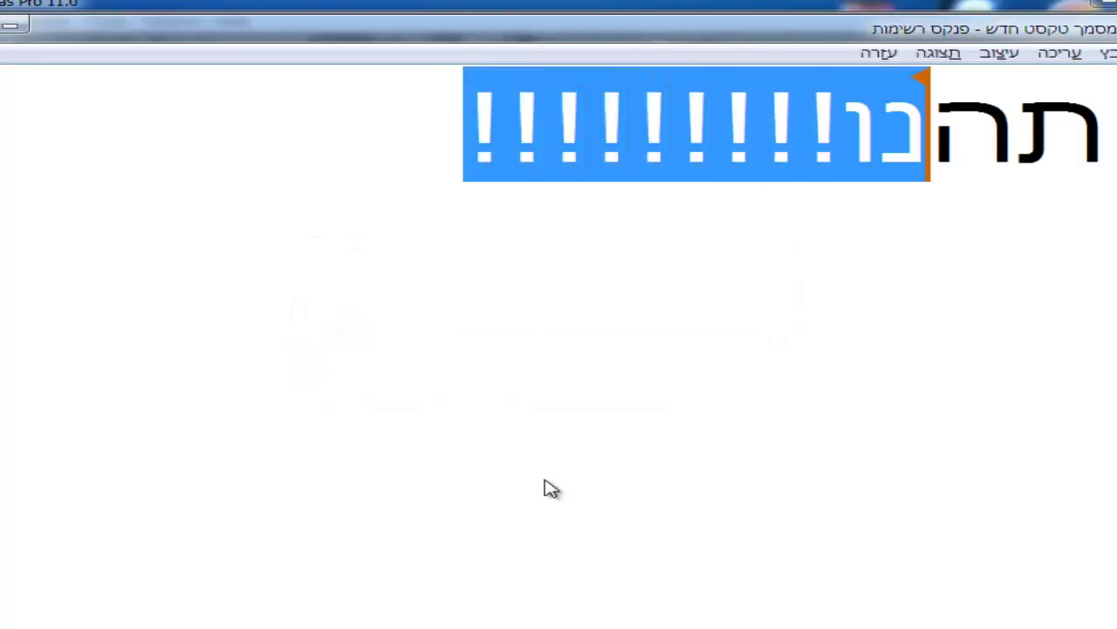
# - Replace the document's text with "מקווה שעזרתי :)"
pyautogui.hotkey('ctrl', 'a')
pyautogui.press('BackSpace')
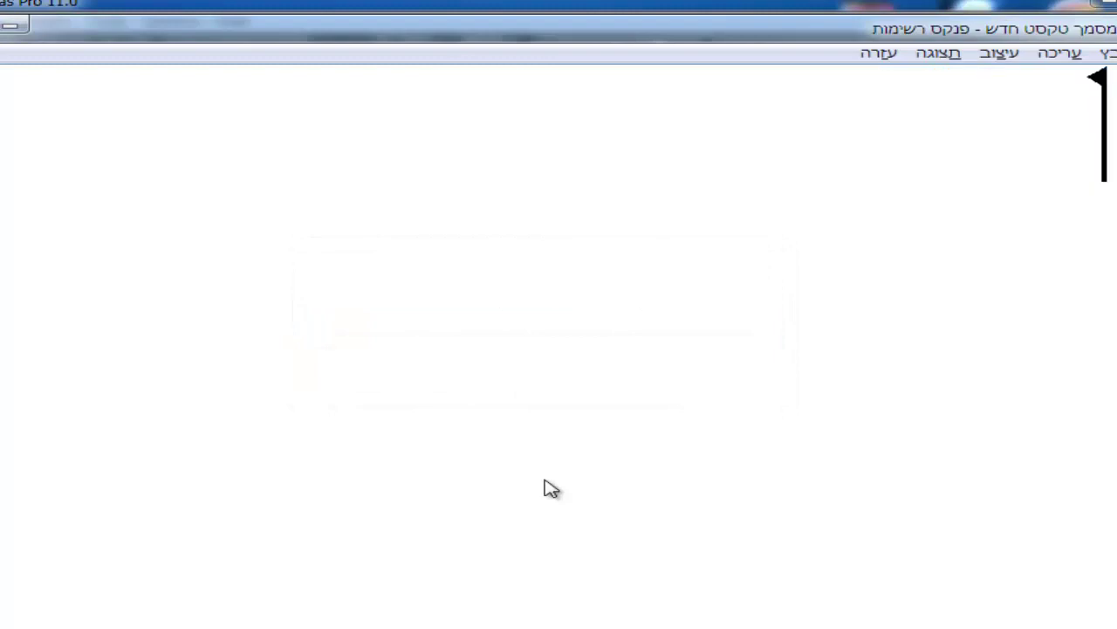
pyautogui.write('ק')
pyautogui.press('BackSpace')
pyautogui.write('מקווה זע')
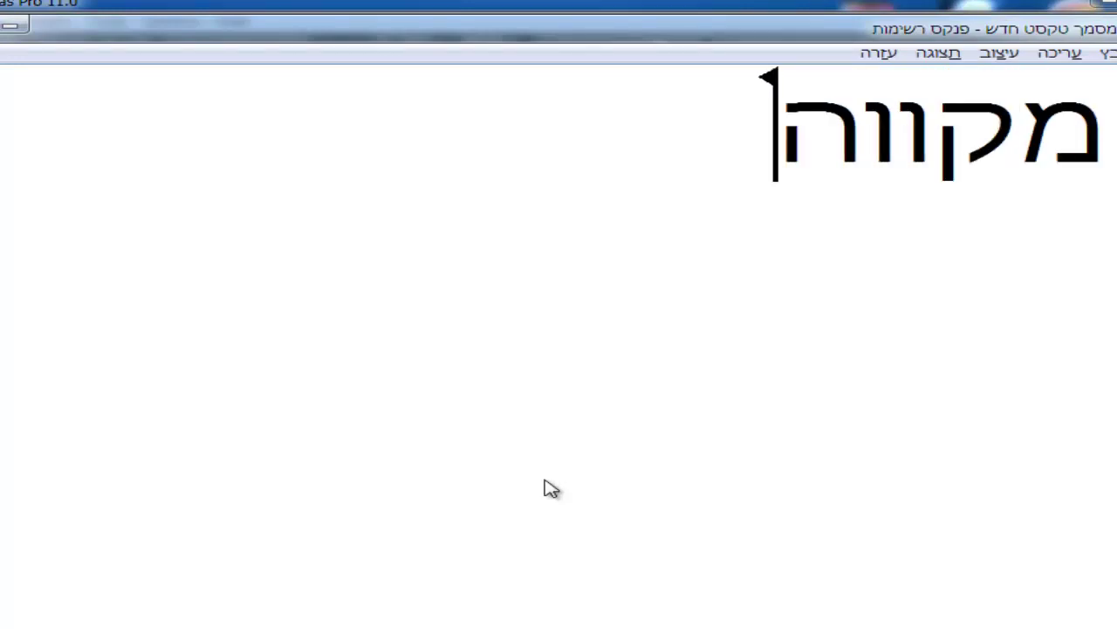
pyautogui.press('BackSpace')
pyautogui.press('BackSpace')
pyautogui.write('ש')
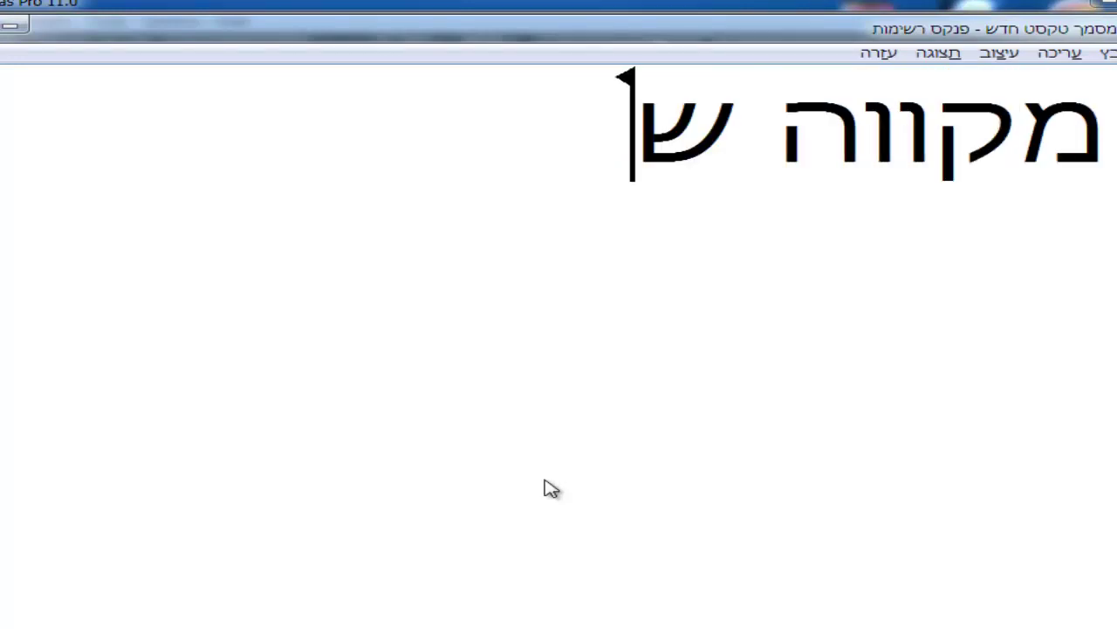
pyautogui.write('עזרתי :)')
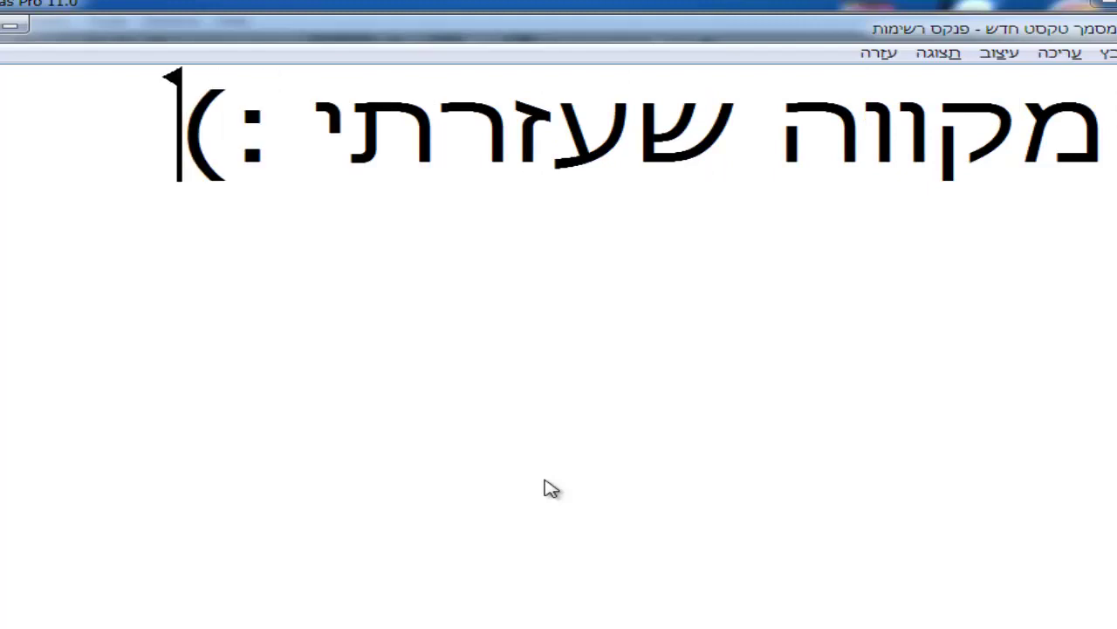
# - Replace the document's text with "ההורדה בתיאור הסרטון"
pyautogui.hotkey('ctrl', 'a')
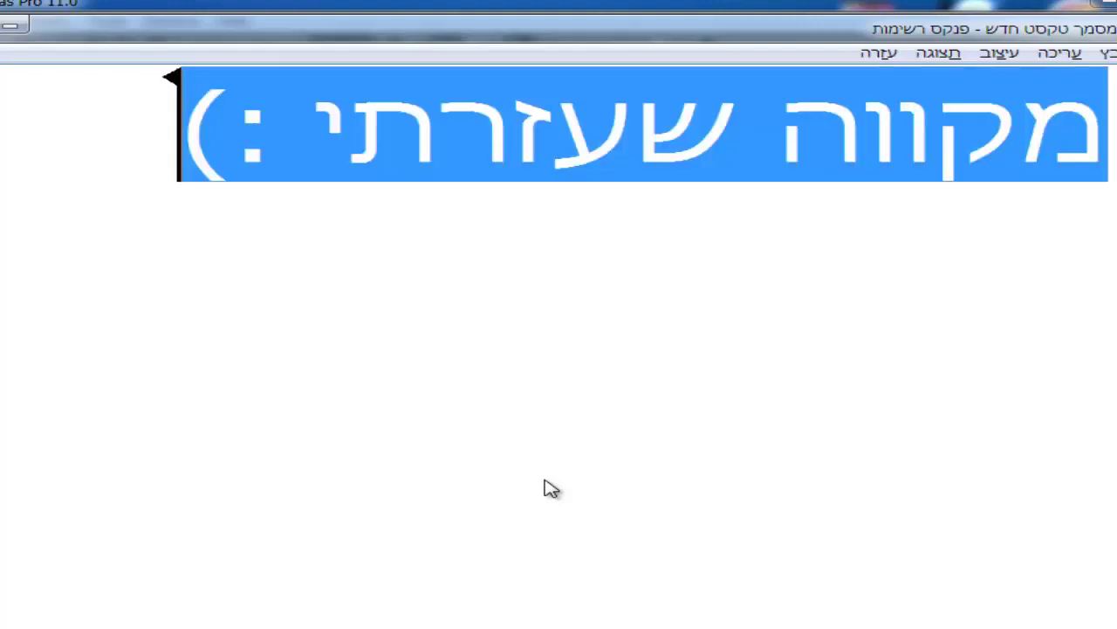
pyautogui.write('ההורדה ')
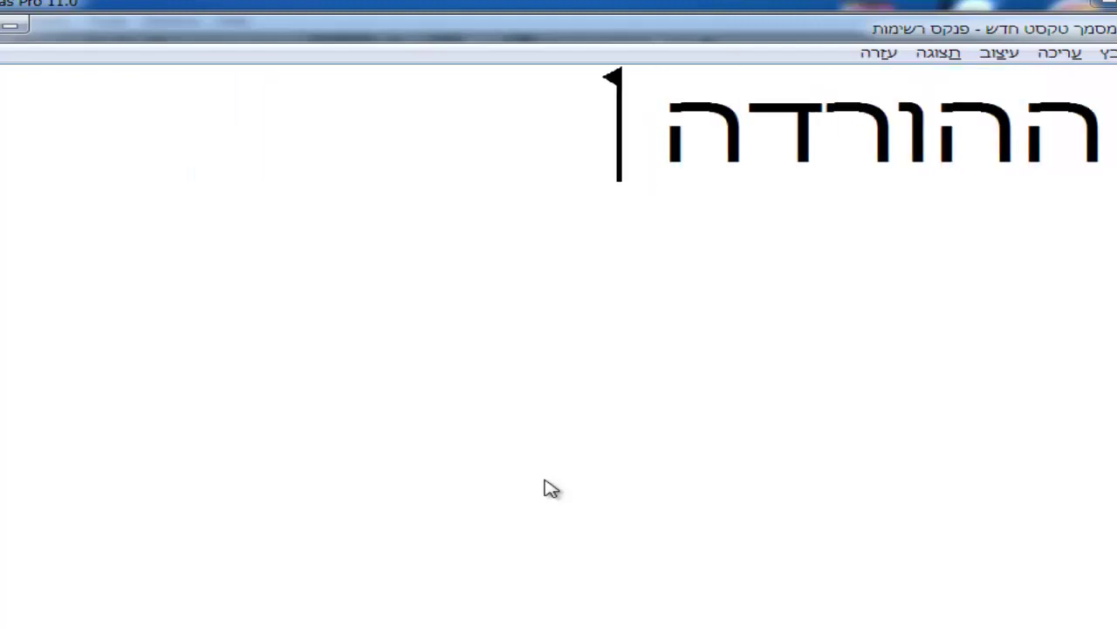
pyautogui.write('בתיאור הס')
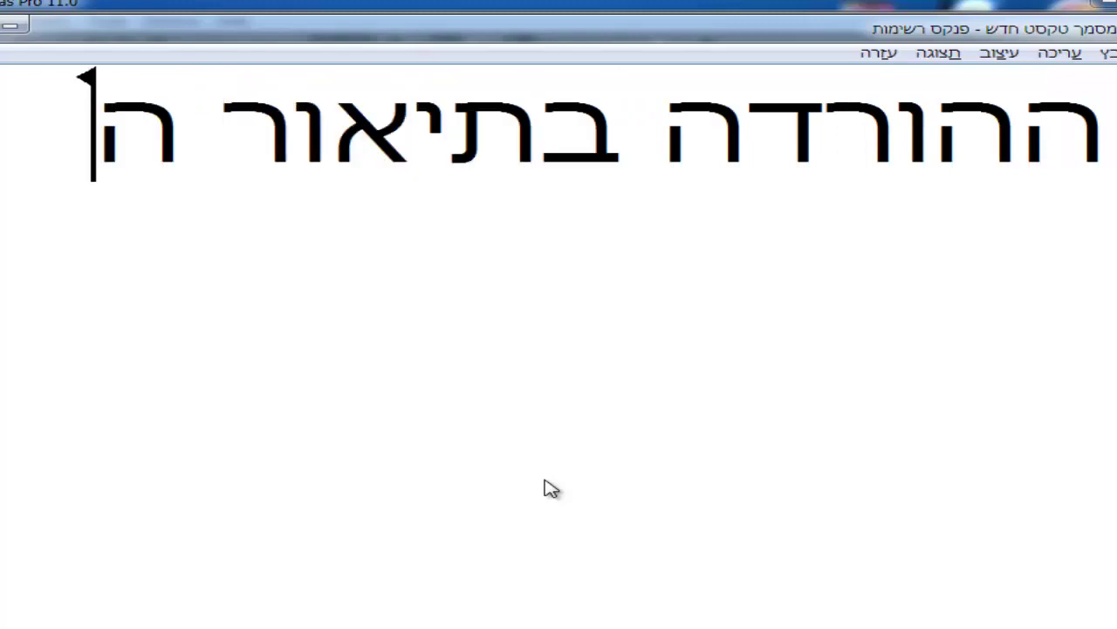
pyautogui.write('רטון')
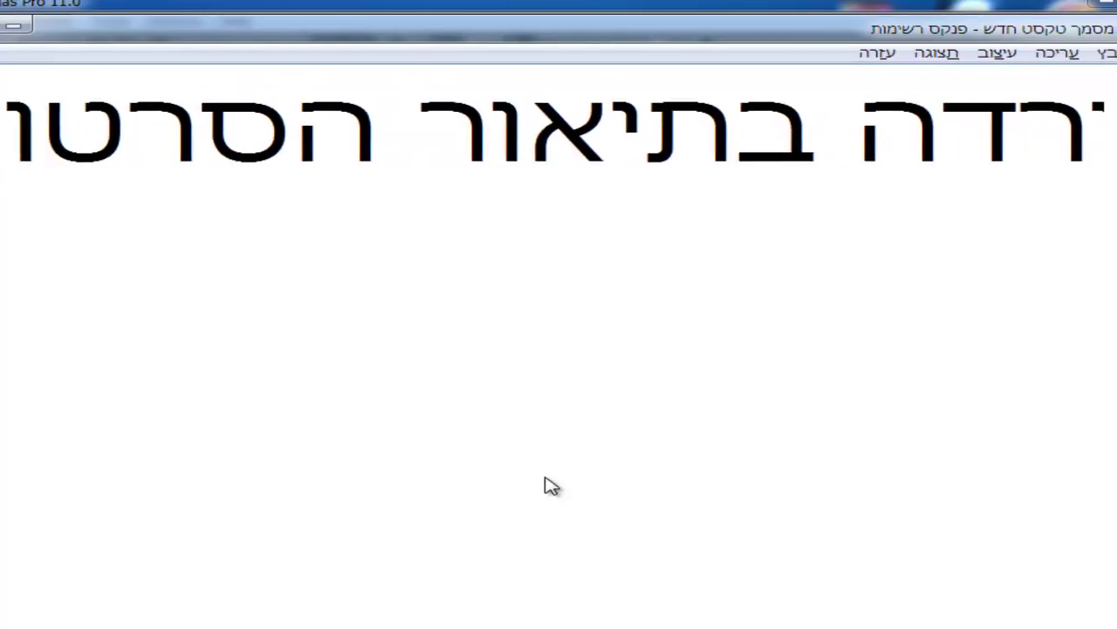
# - Add a second line reading "הססמה לקובץ היא" followed by the file's password
pyautogui.write('הססמ')
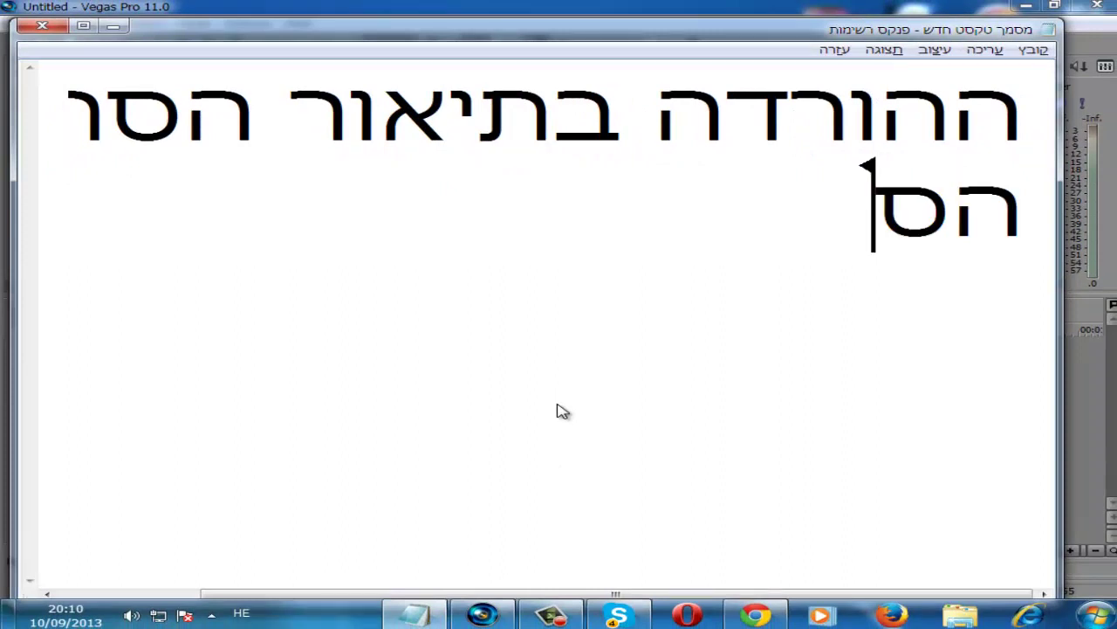
pyautogui.write('ה לקו')
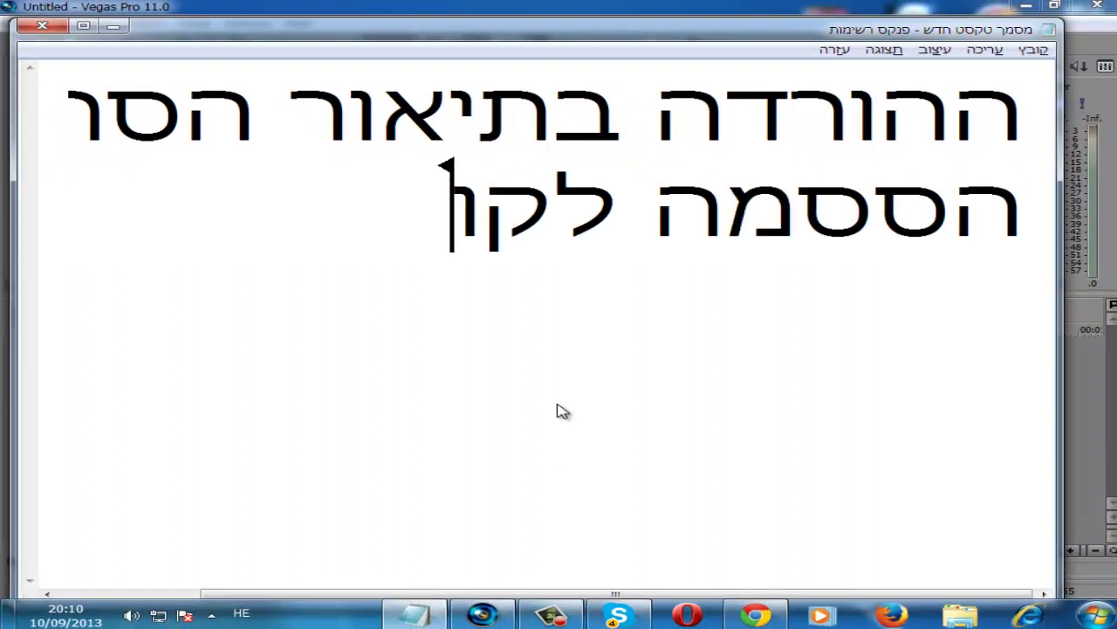
pyautogui.write('בץ היא ')
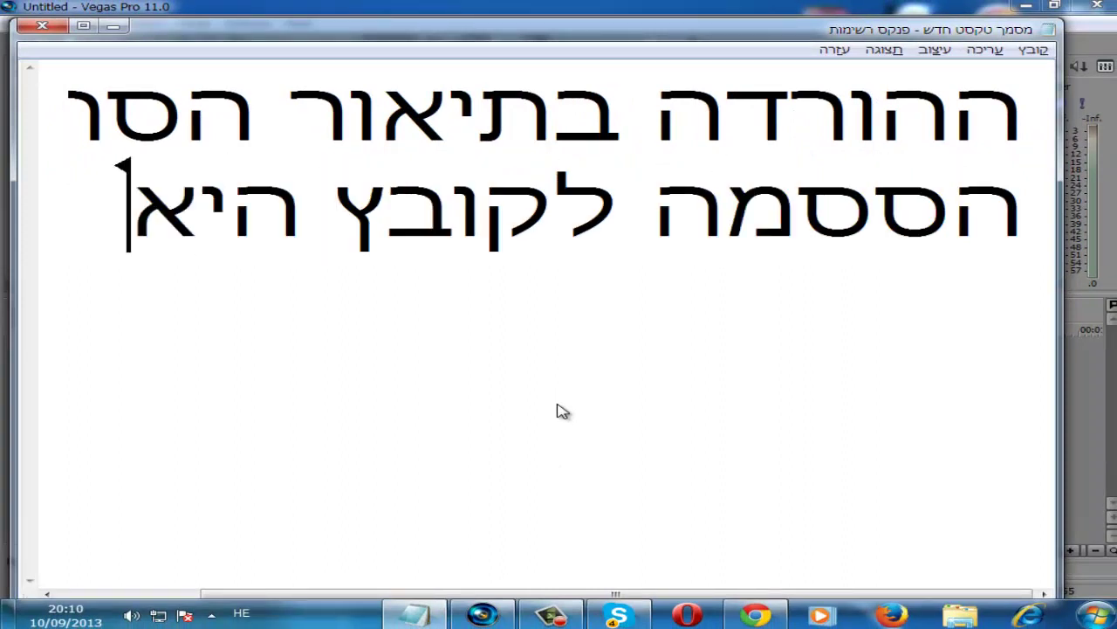
pyautogui.write('Galtw')
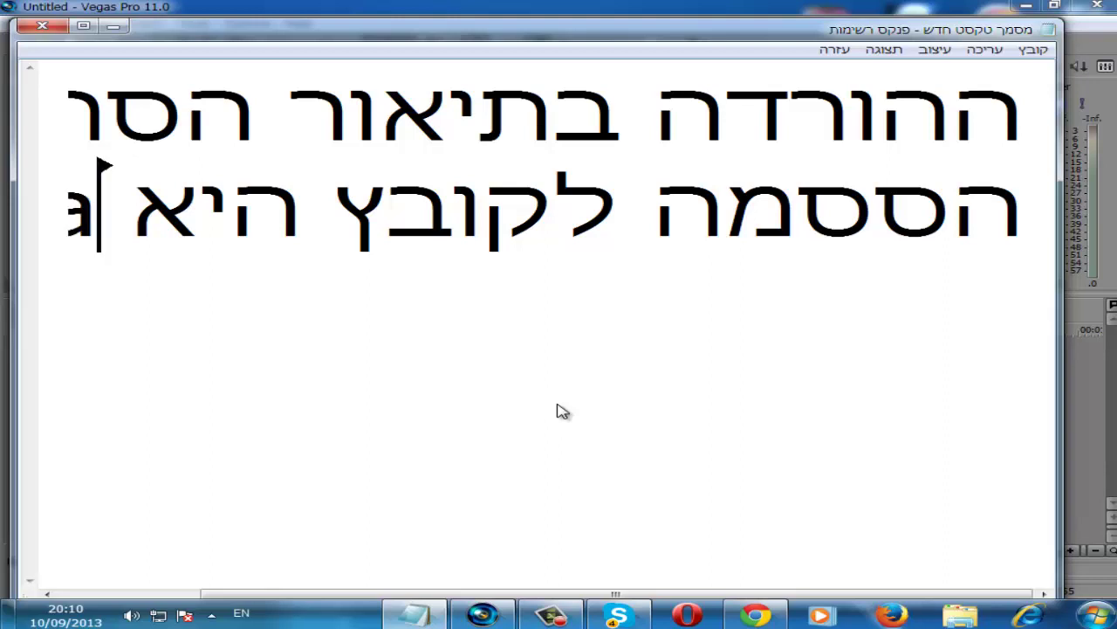
pyautogui.write('.co')
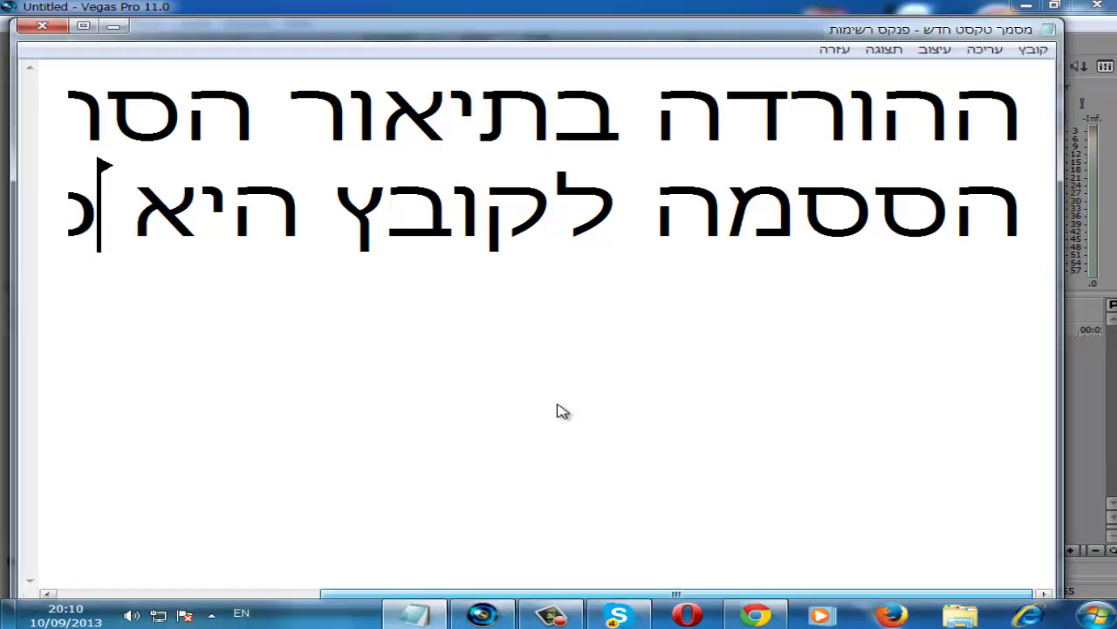
pyautogui.hscroll(-4, 558, 405)
pyautogui.press('Left')
pyautogui.press('Left')
pyautogui.press('Left')
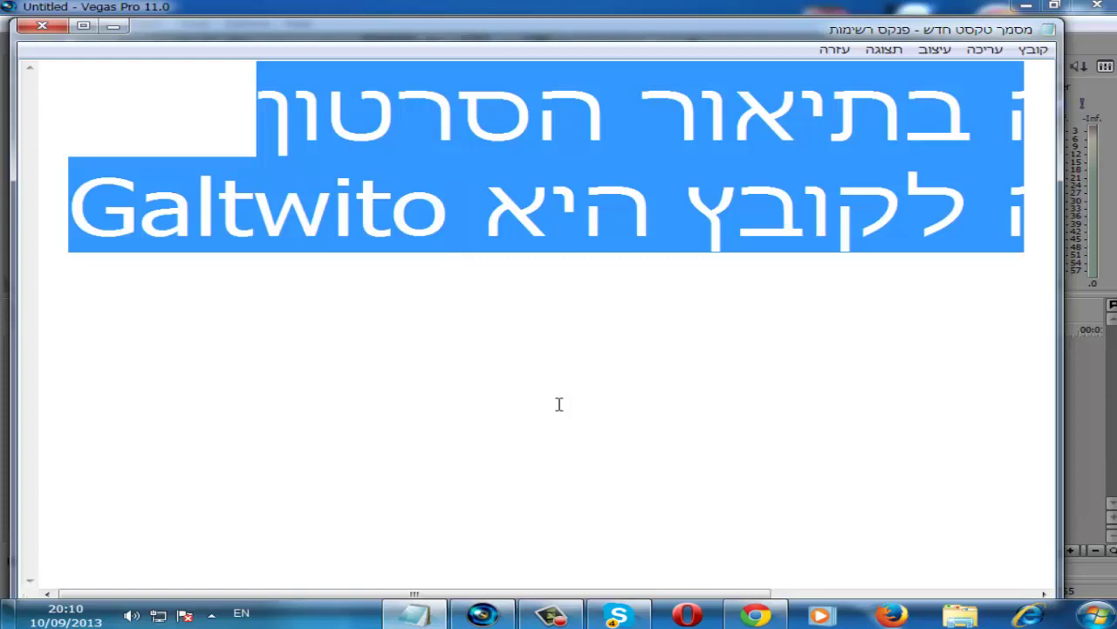
# - Clear all text from the Notepad document and start closing it
pyautogui.write('chh')
pyautogui.press('BackSpace')
pyautogui.press('BackSpace')
pyautogui.press('BackSpace')
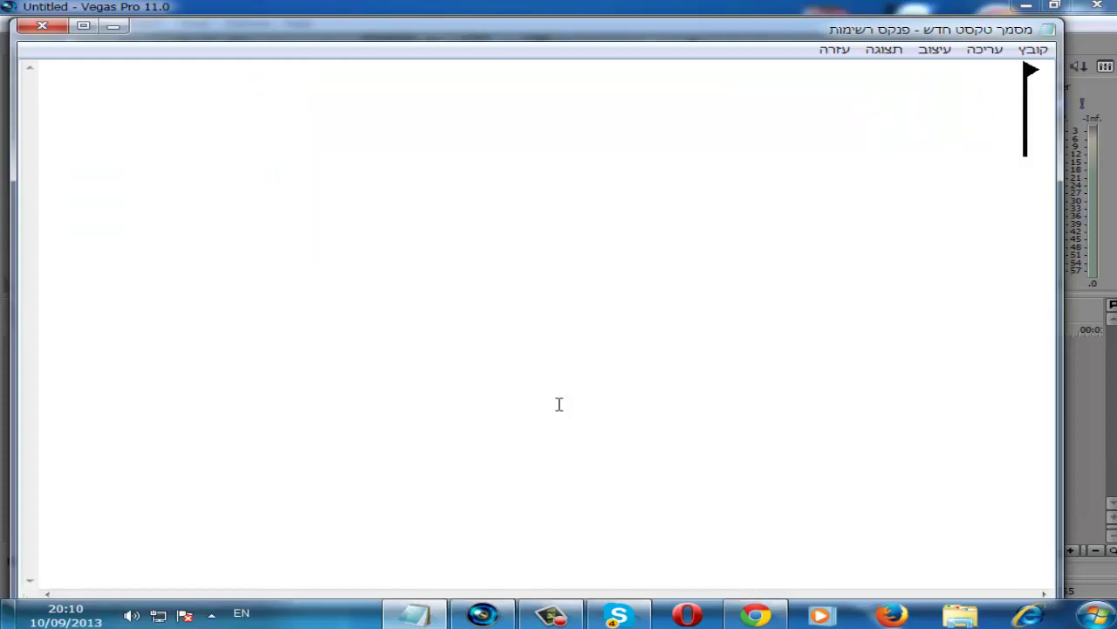
pyautogui.hotkey('alt', 'F4')
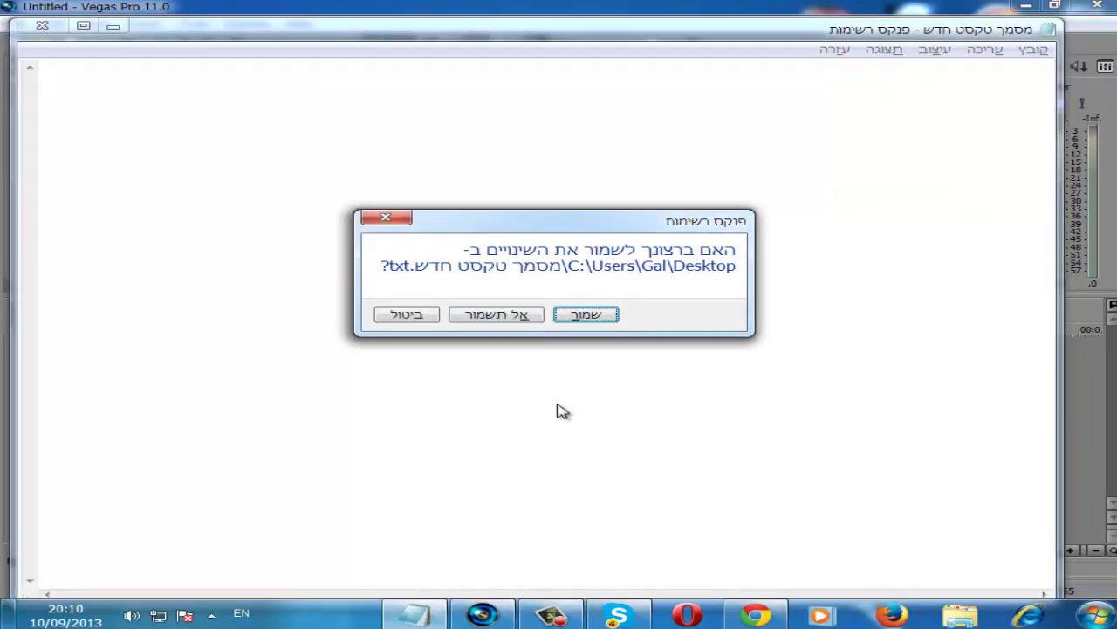